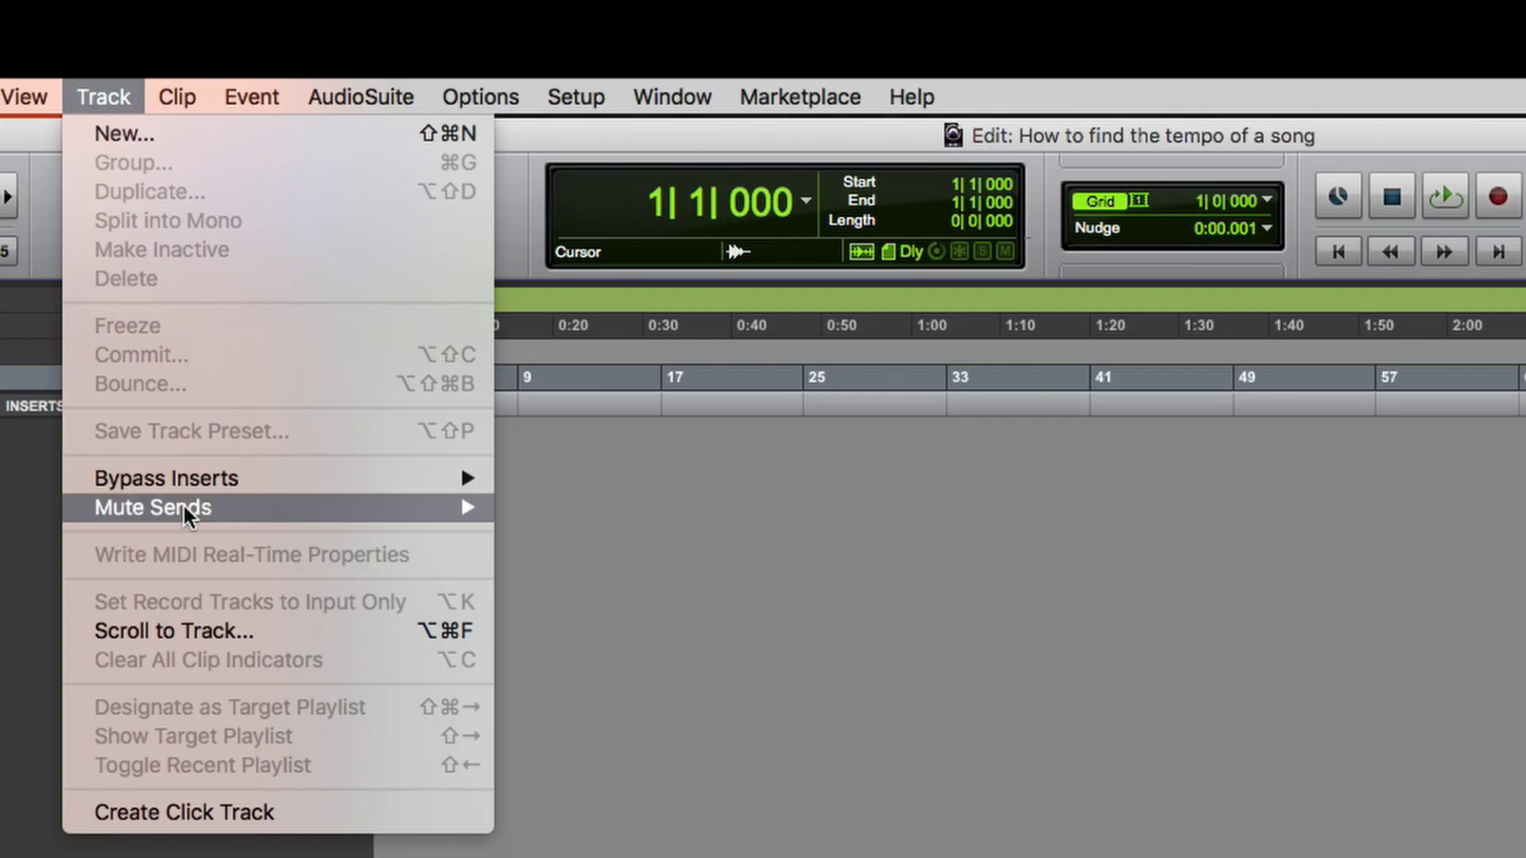
Step: Add a Click II click track at 120 BPM in 4/4 and audition it briefly
{"action": "left_click", "coordinate": [281, 804]}
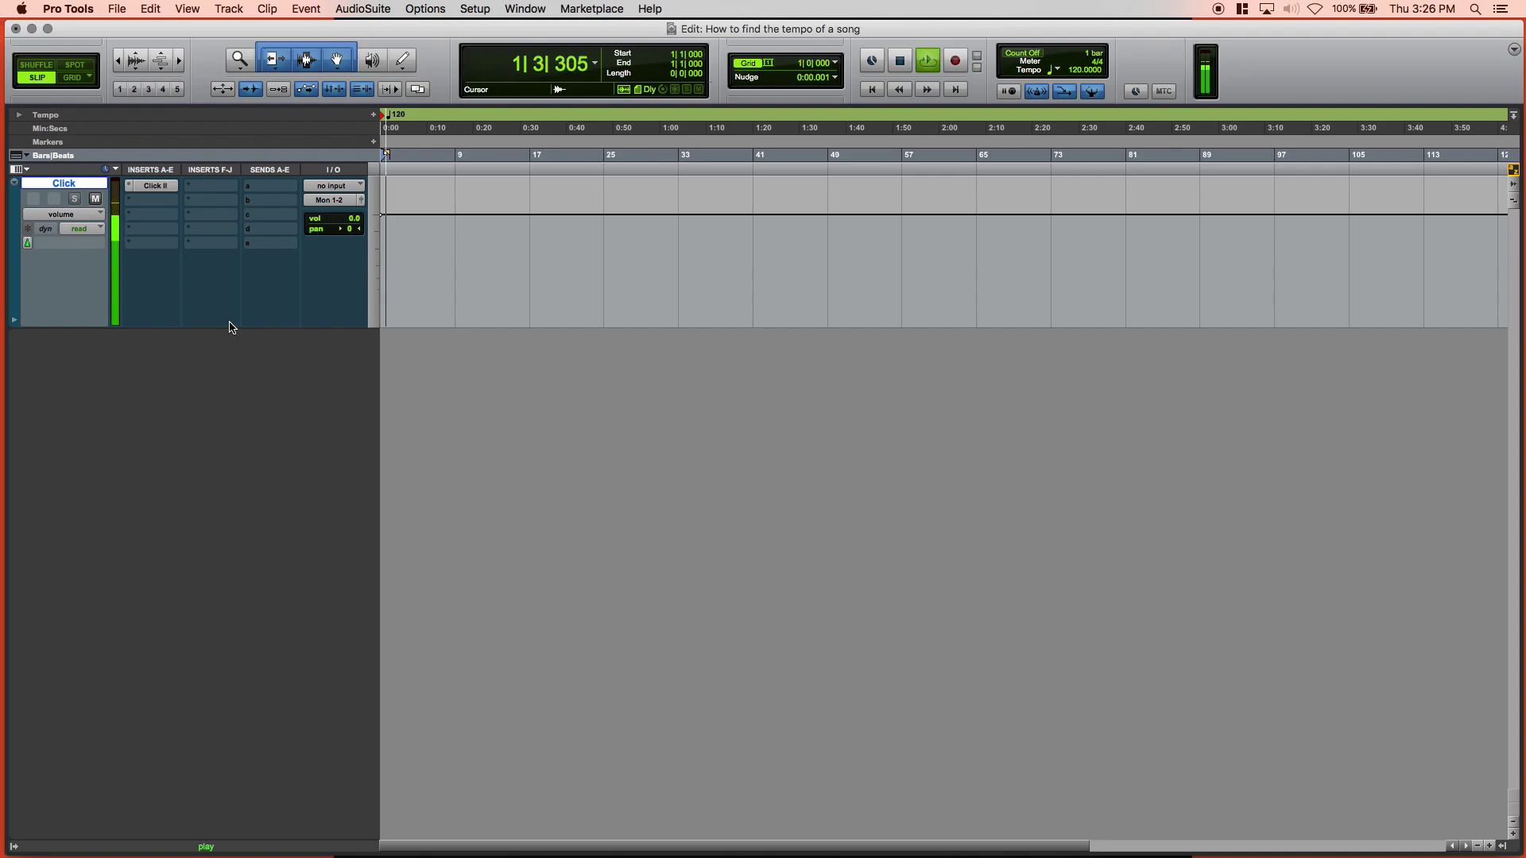
{"action": "key", "text": "space"}
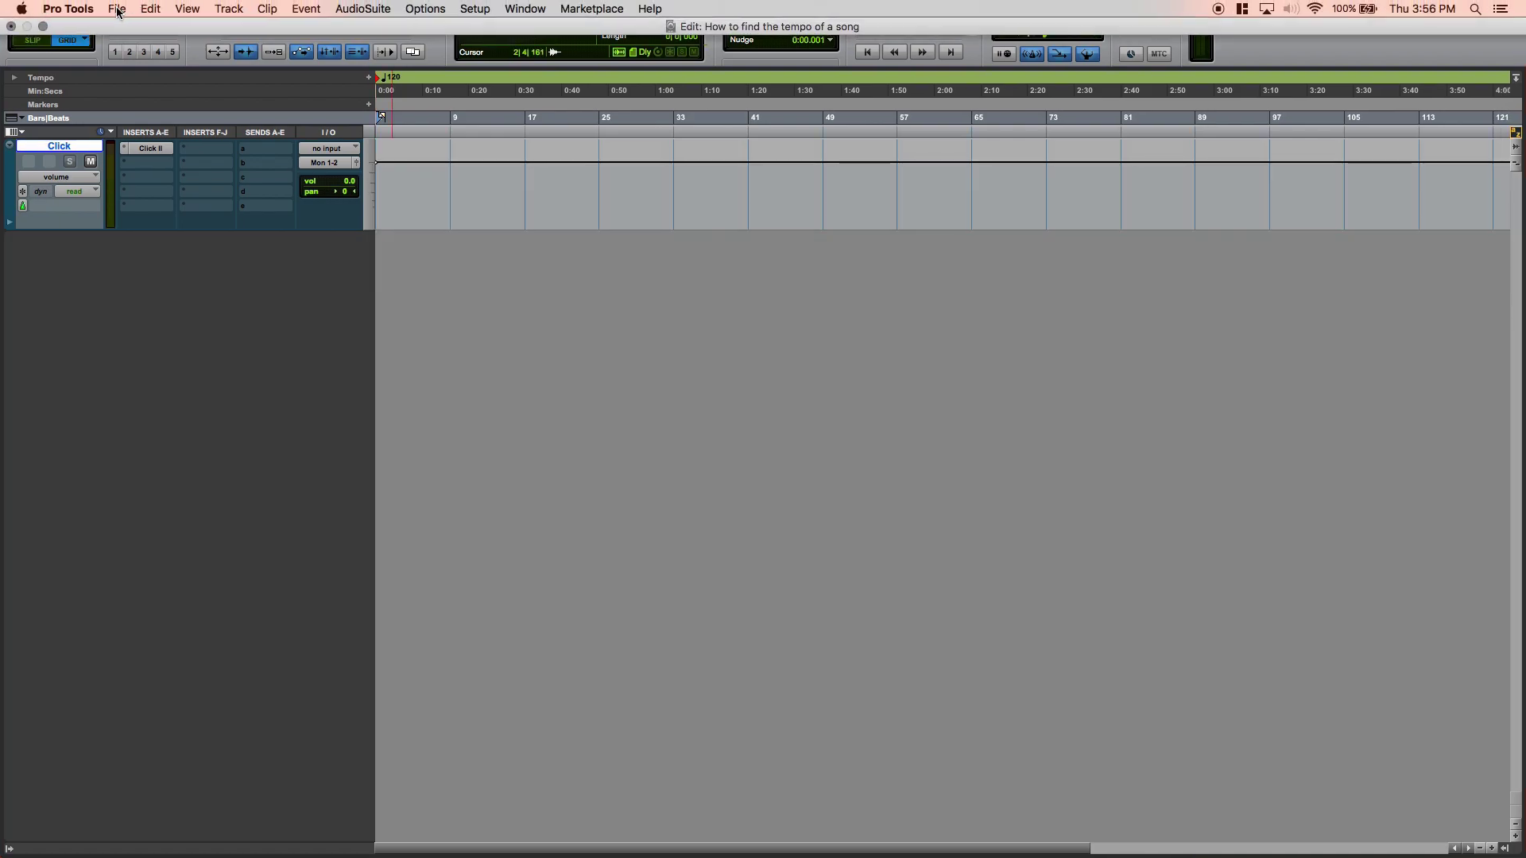
Step: Convert and import 'Pancho TNT - AMOR Instrumental.mp3' into the session's Audio Files folder
{"action": "left_click", "coordinate": [117, 8]}
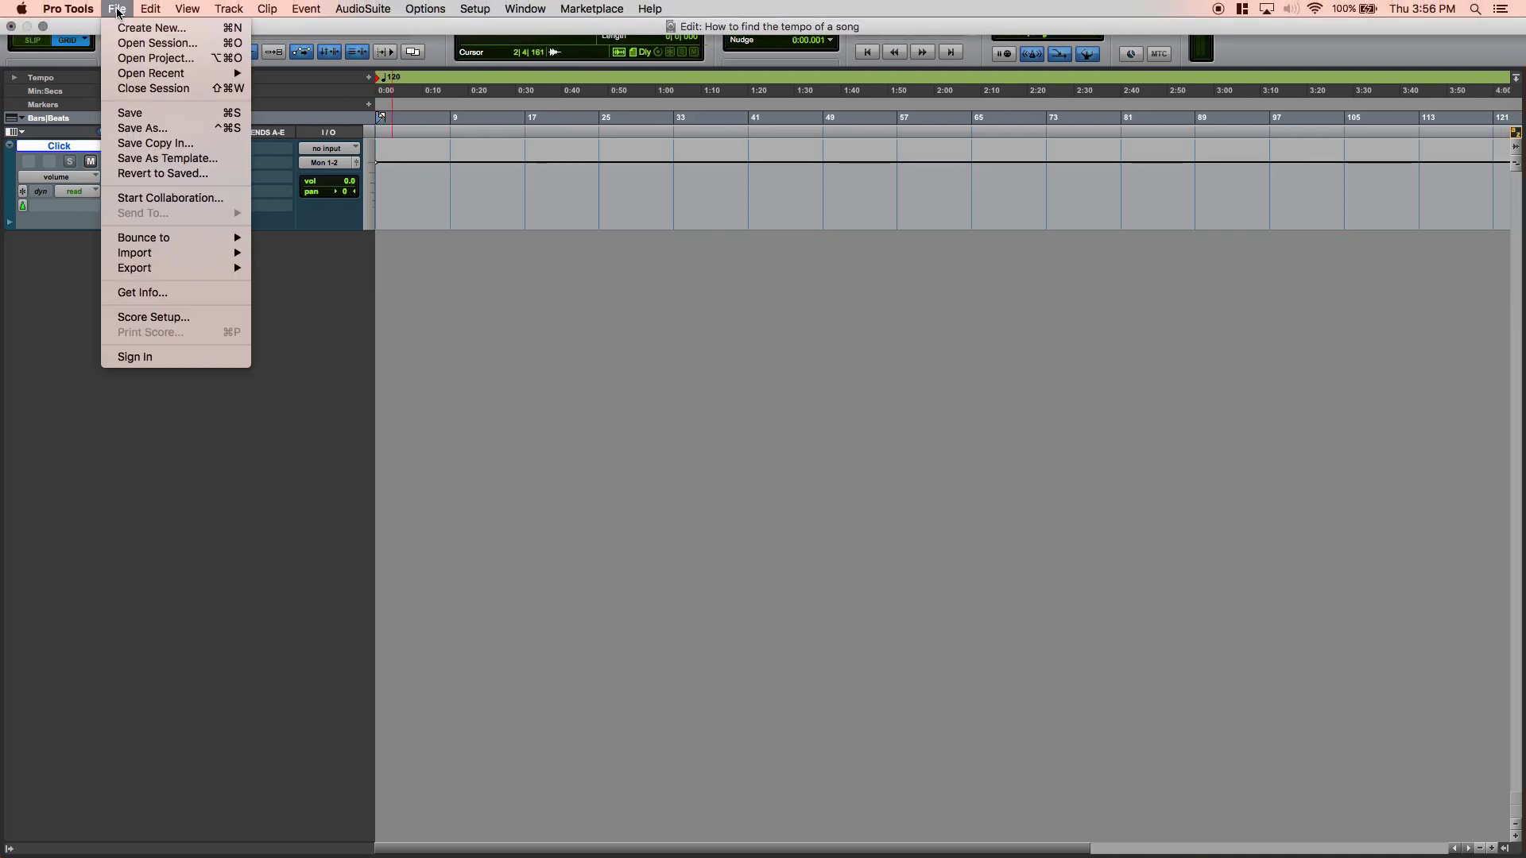
{"action": "mouse_move", "coordinate": [165, 255]}
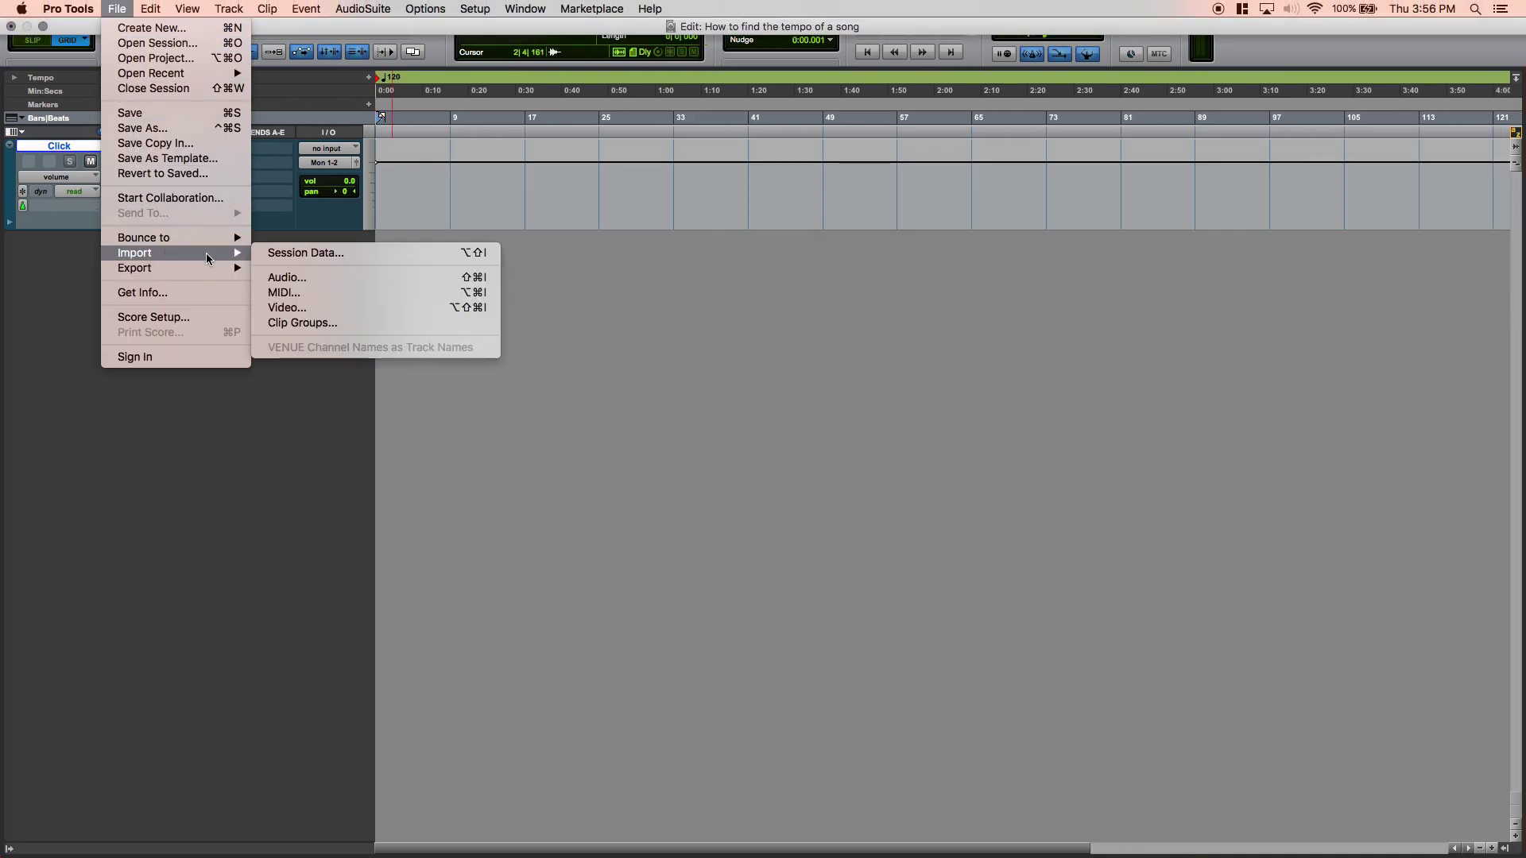
{"action": "left_click", "coordinate": [270, 278]}
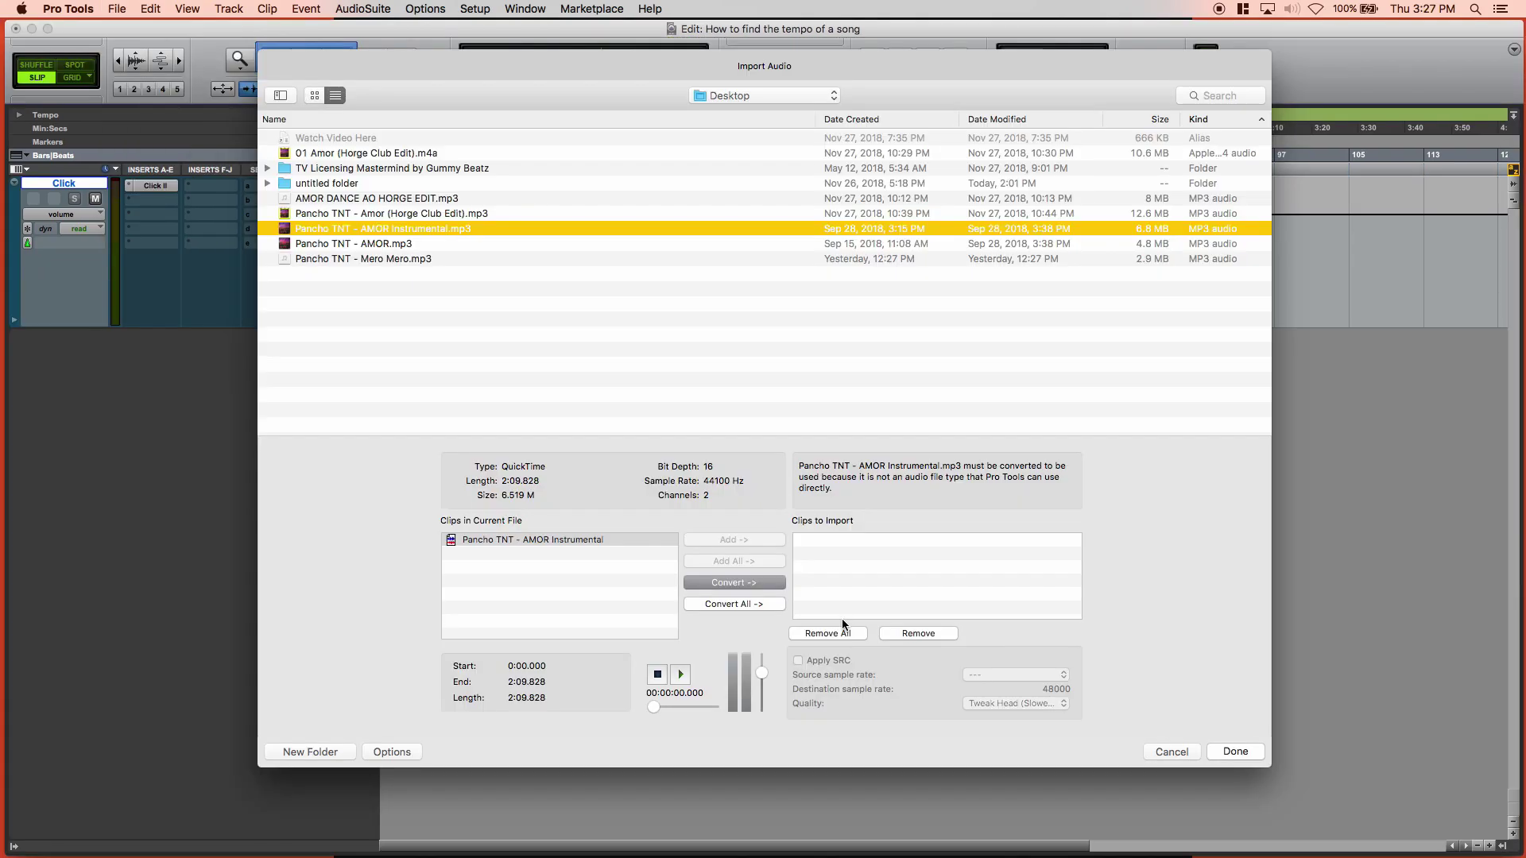
{"action": "left_click", "coordinate": [767, 583]}
{"action": "left_click", "coordinate": [1254, 754]}
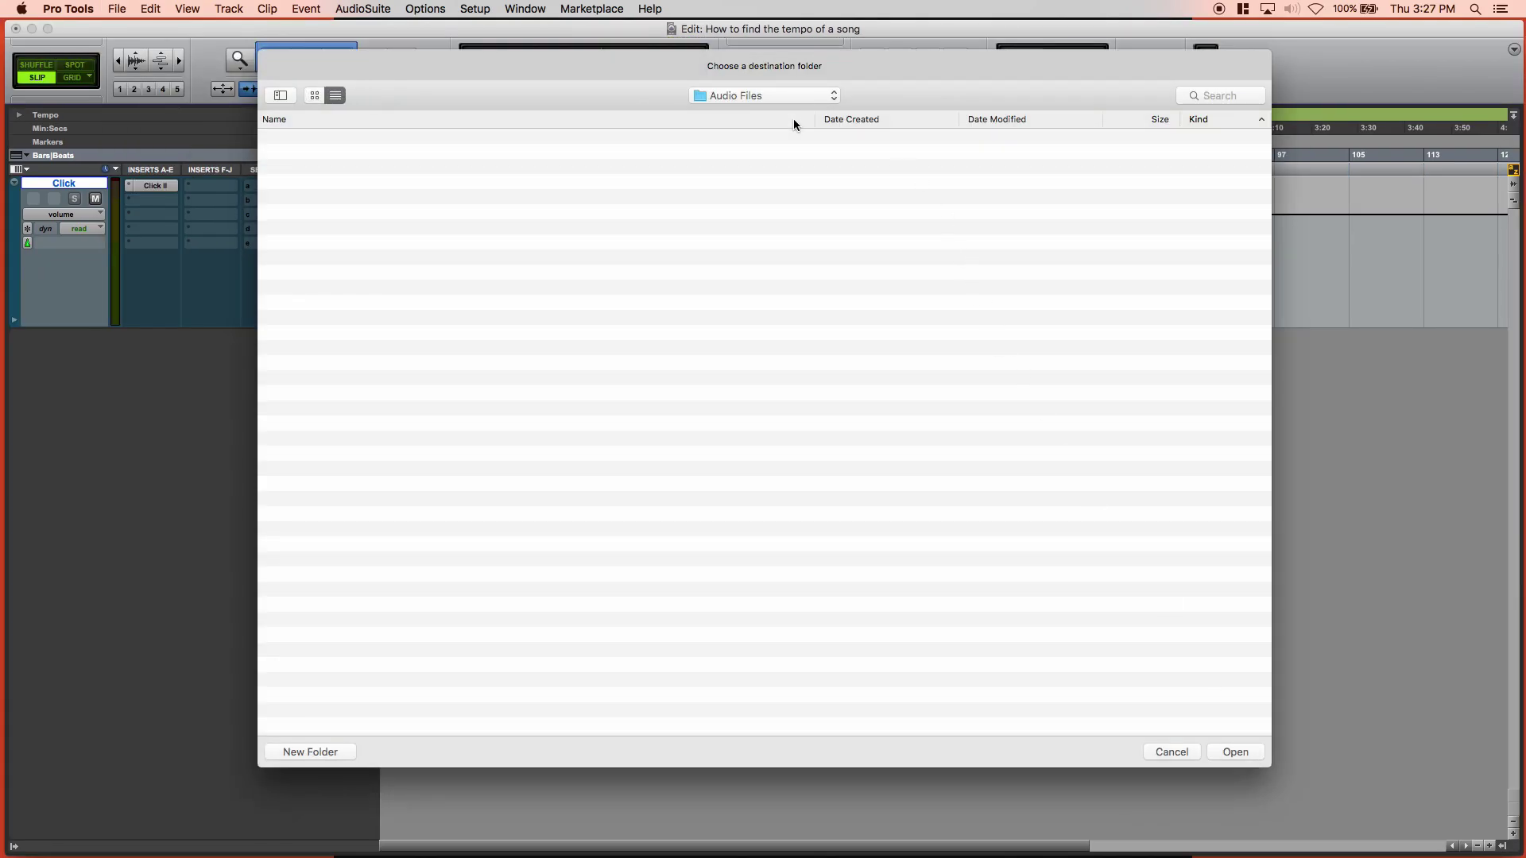
{"action": "left_click", "coordinate": [790, 97]}
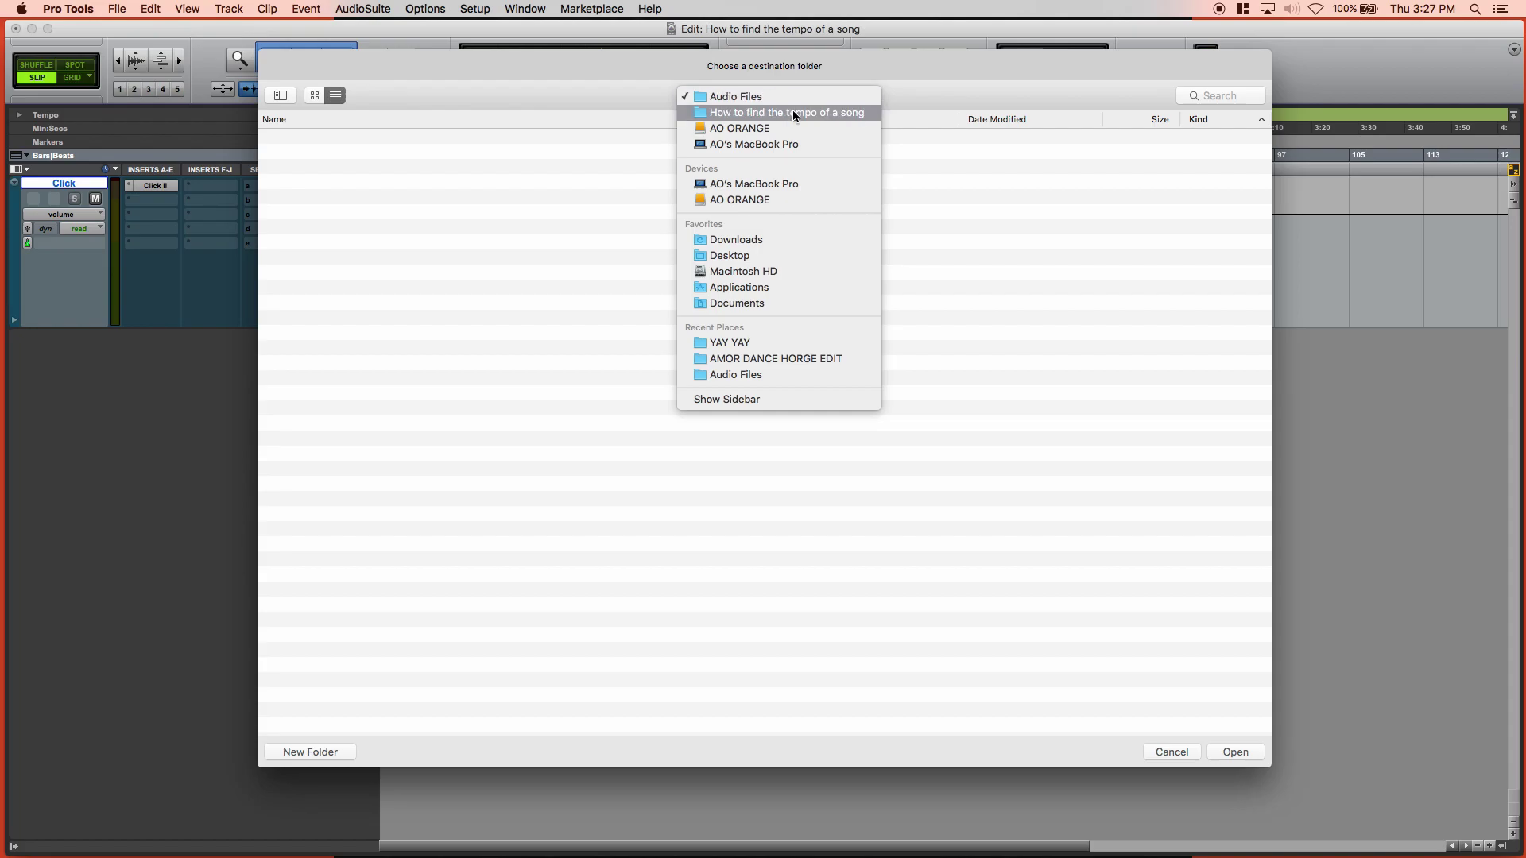
{"action": "left_click", "coordinate": [773, 96]}
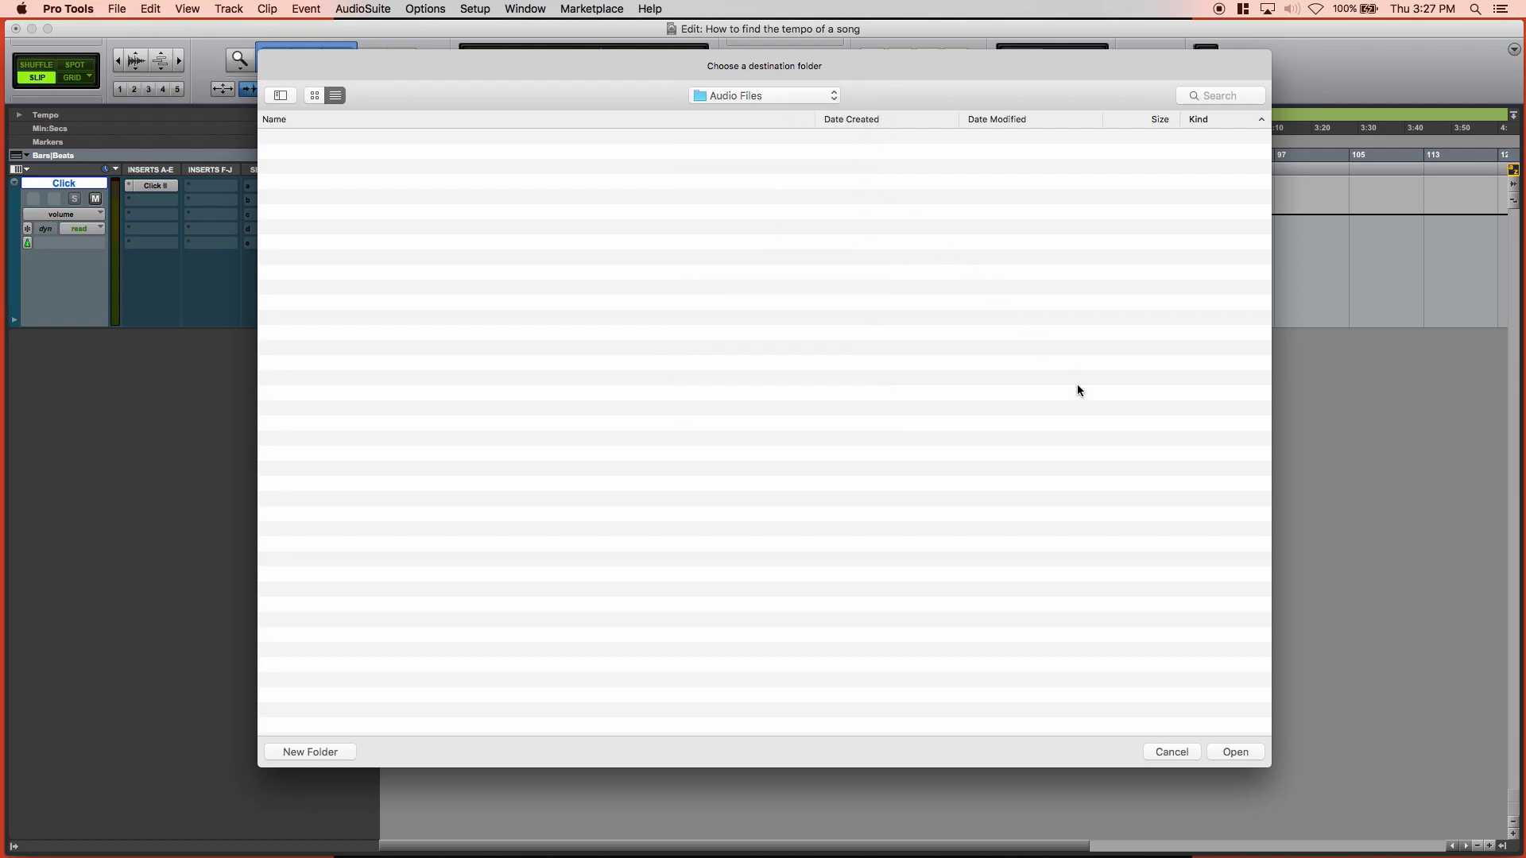
{"action": "left_click", "coordinate": [1234, 752]}
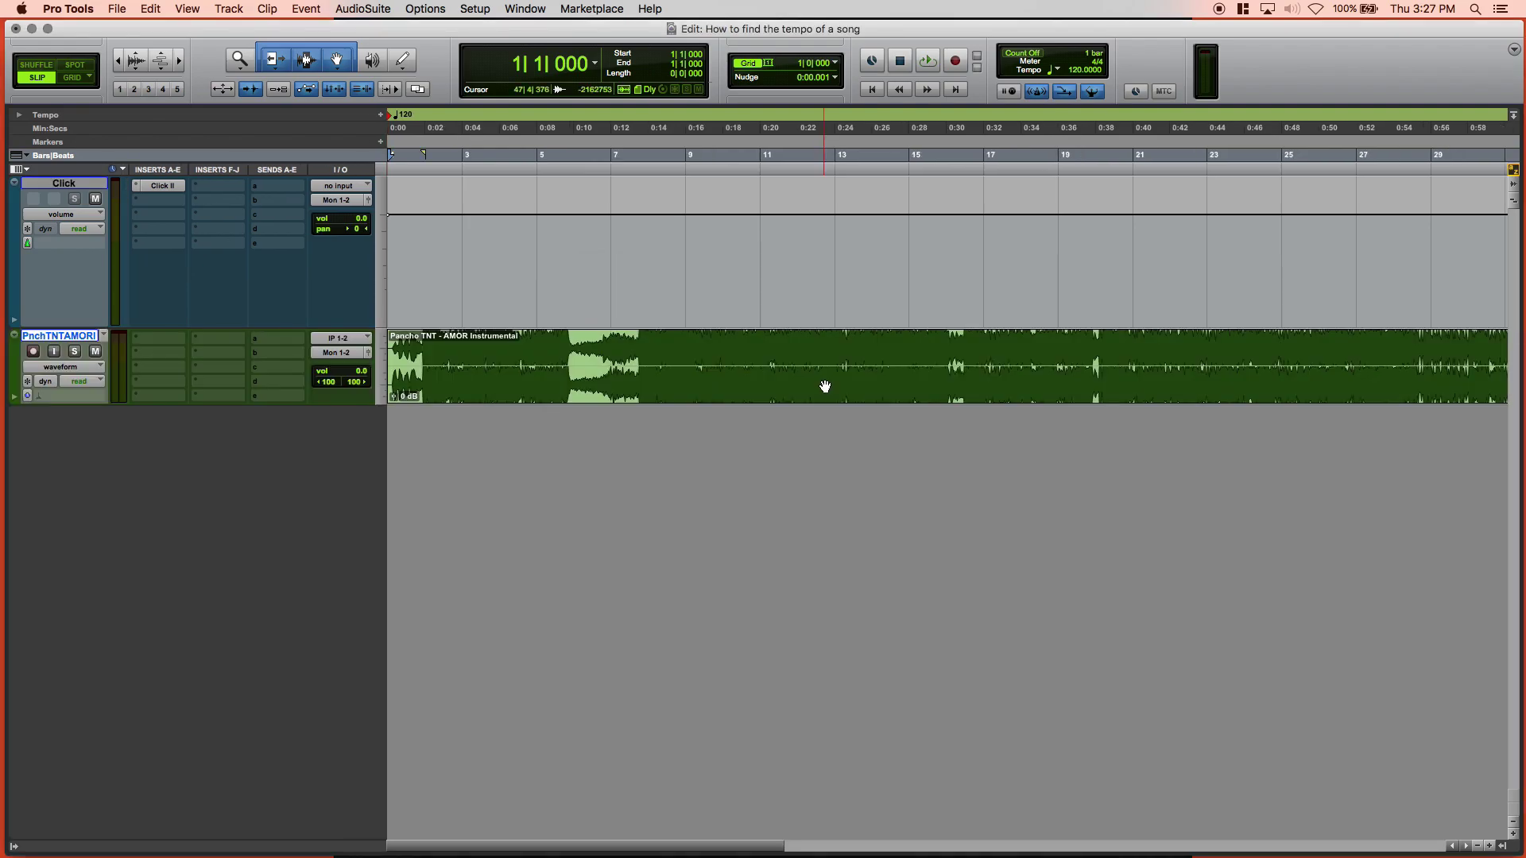
Step: Play the song against the 120 BPM click, mute the Click track while listening, then stop
{"action": "key", "text": "super+bracketright"}
{"action": "key", "text": "super+bracketright"}
{"action": "key", "text": "space"}
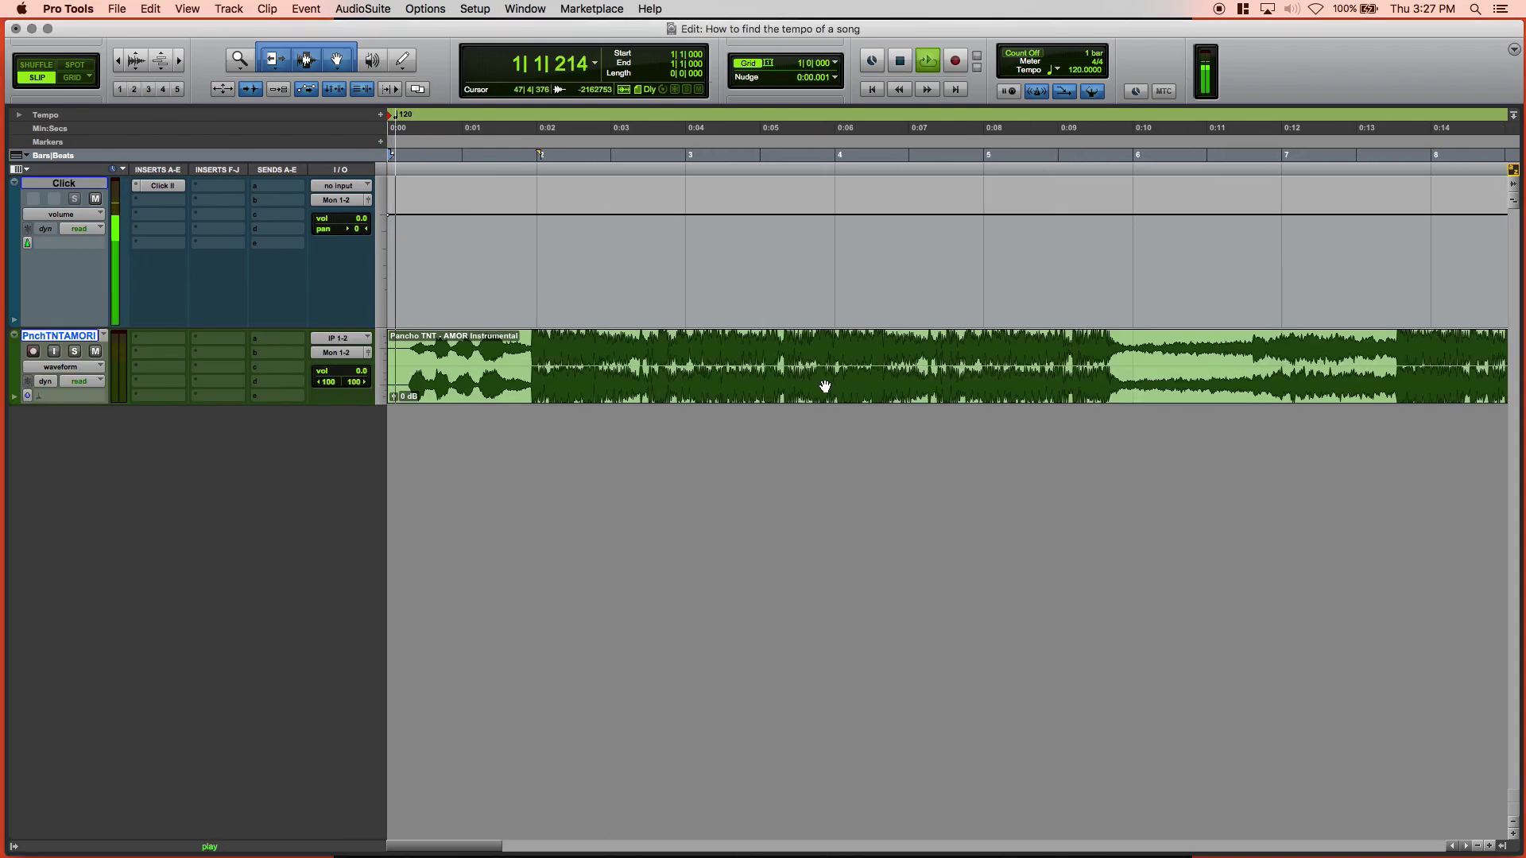
{"action": "left_click", "coordinate": [95, 199]}
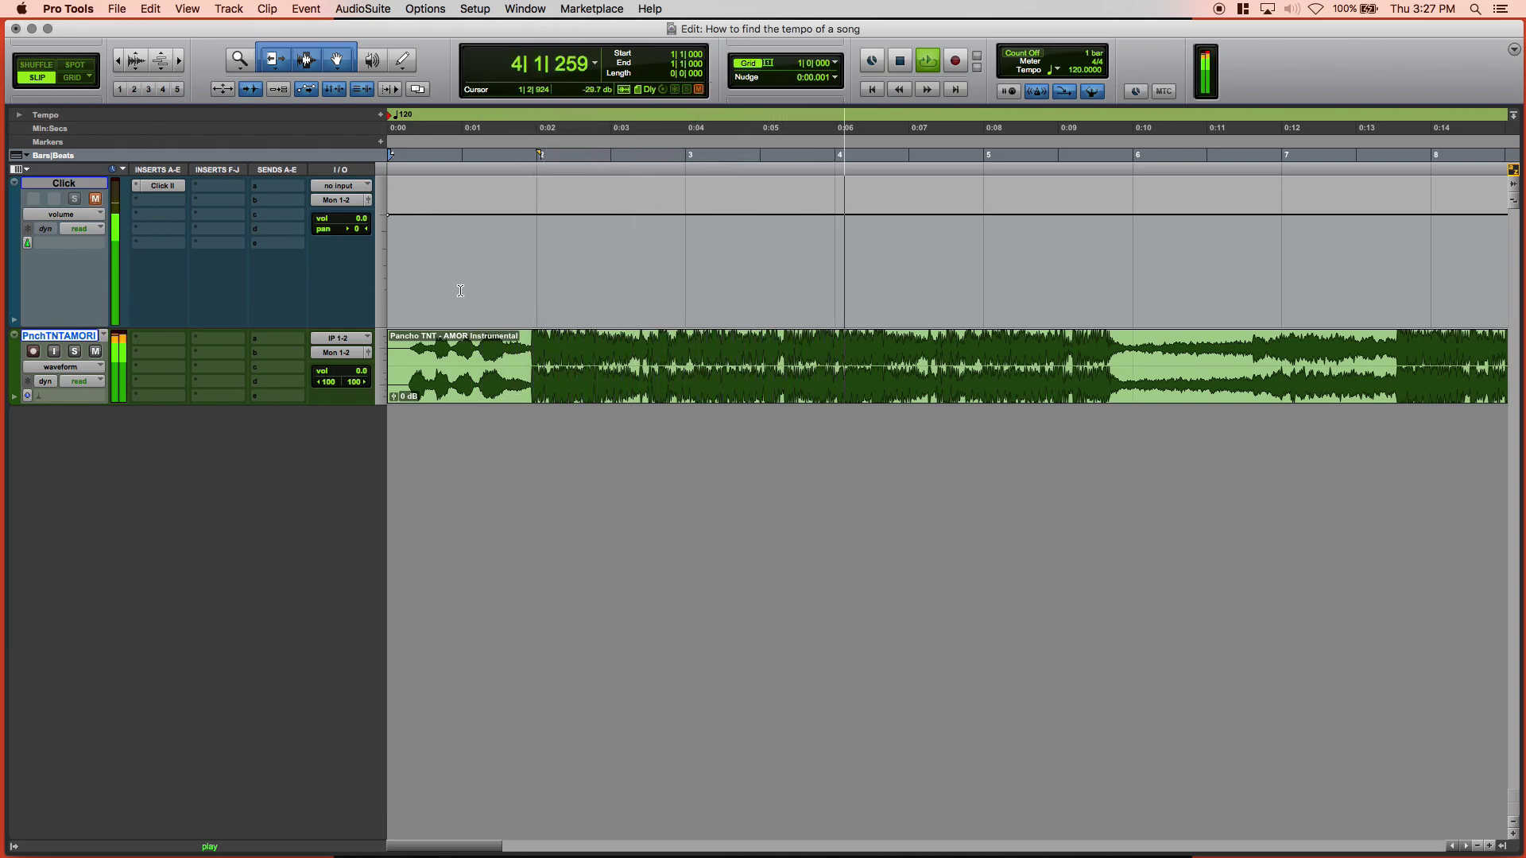
{"action": "key", "text": "super+bracketleft"}
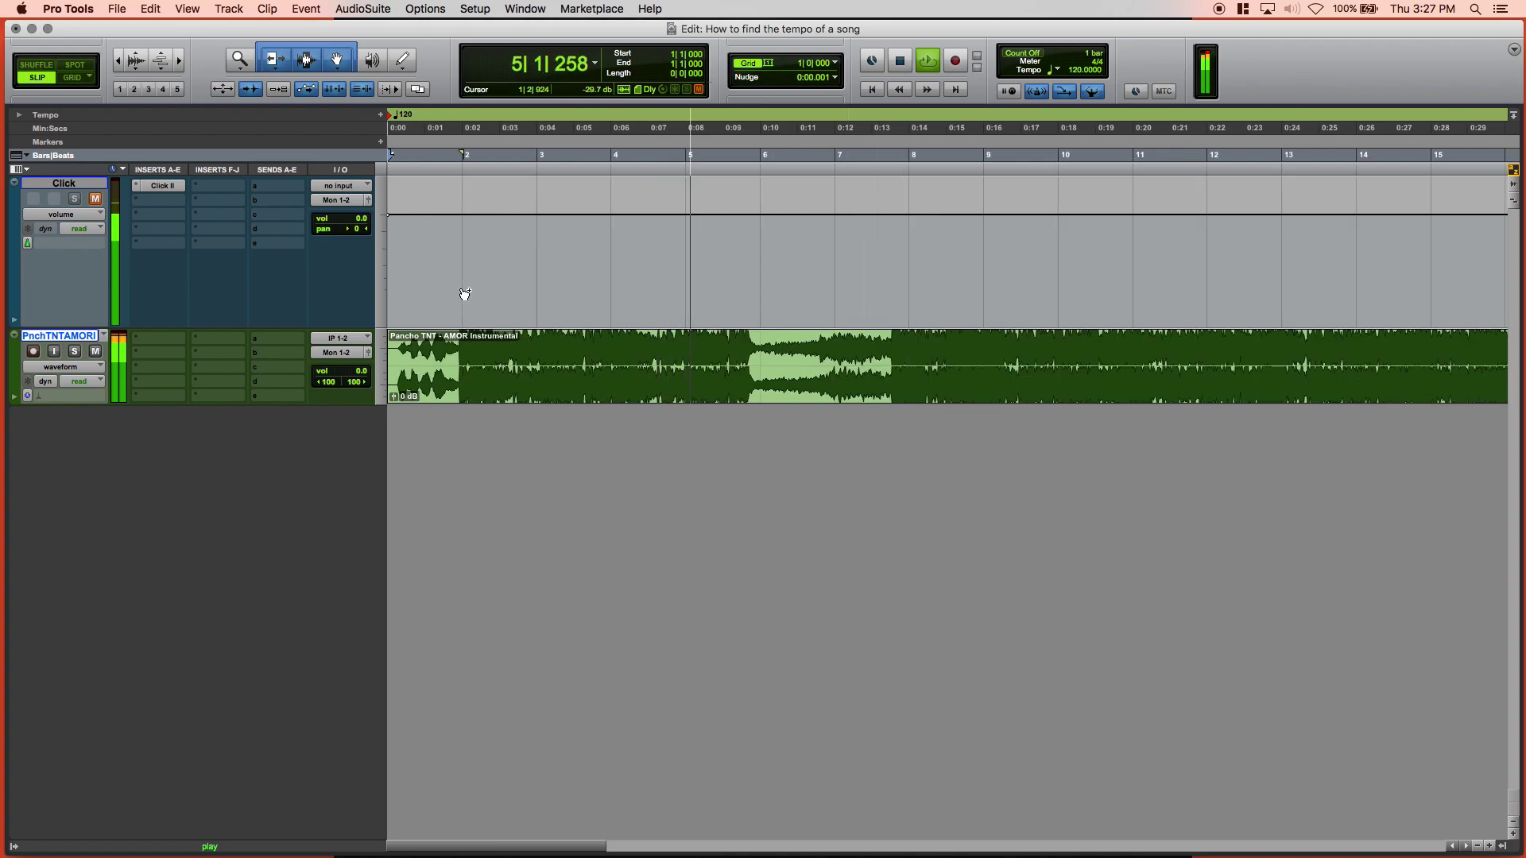
{"action": "key", "text": "super+bracketright"}
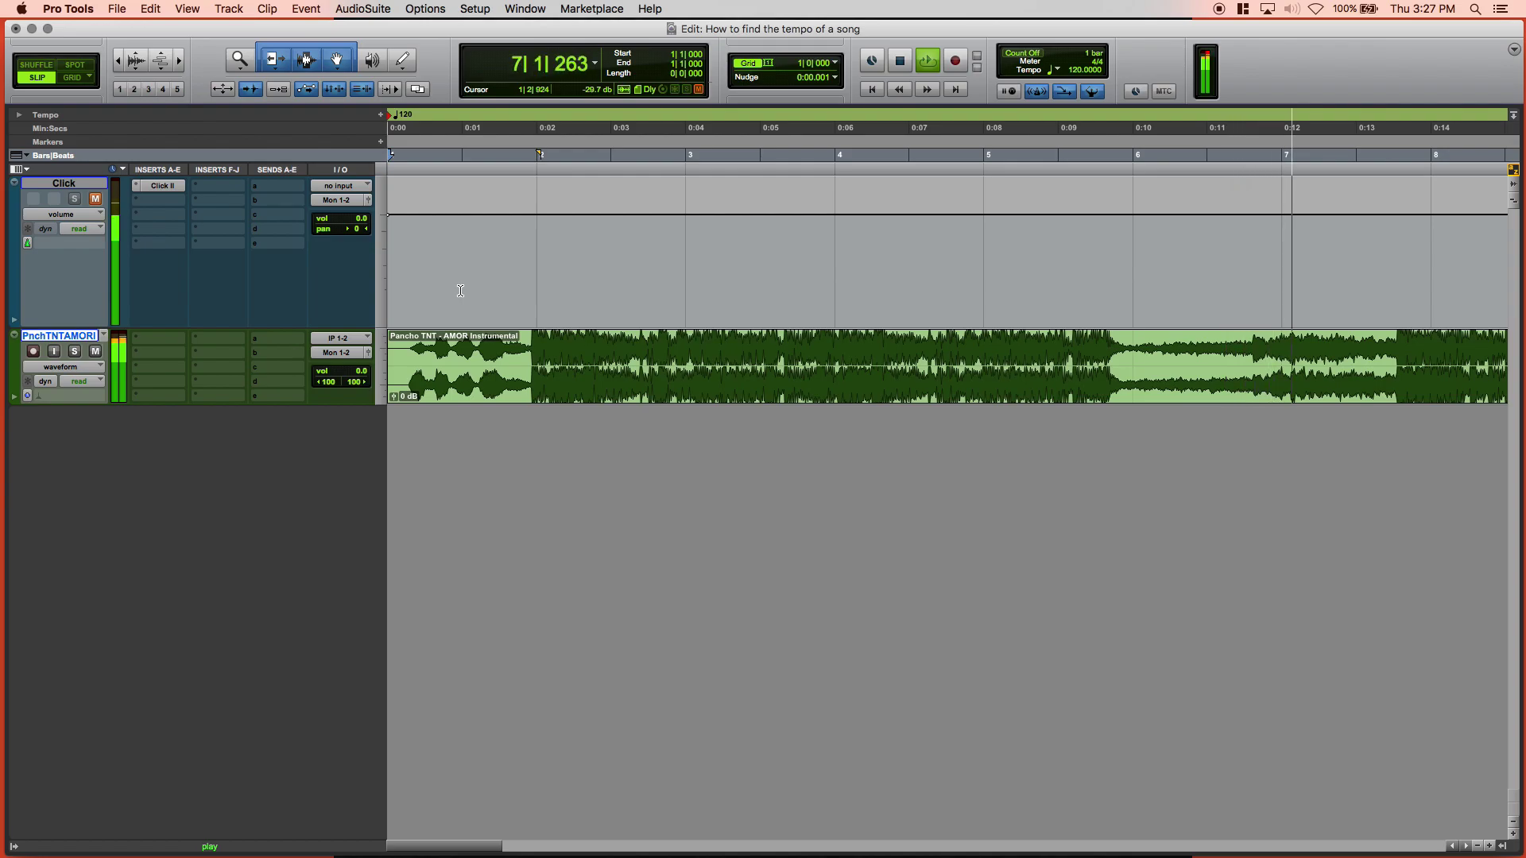
{"action": "key", "text": "space"}
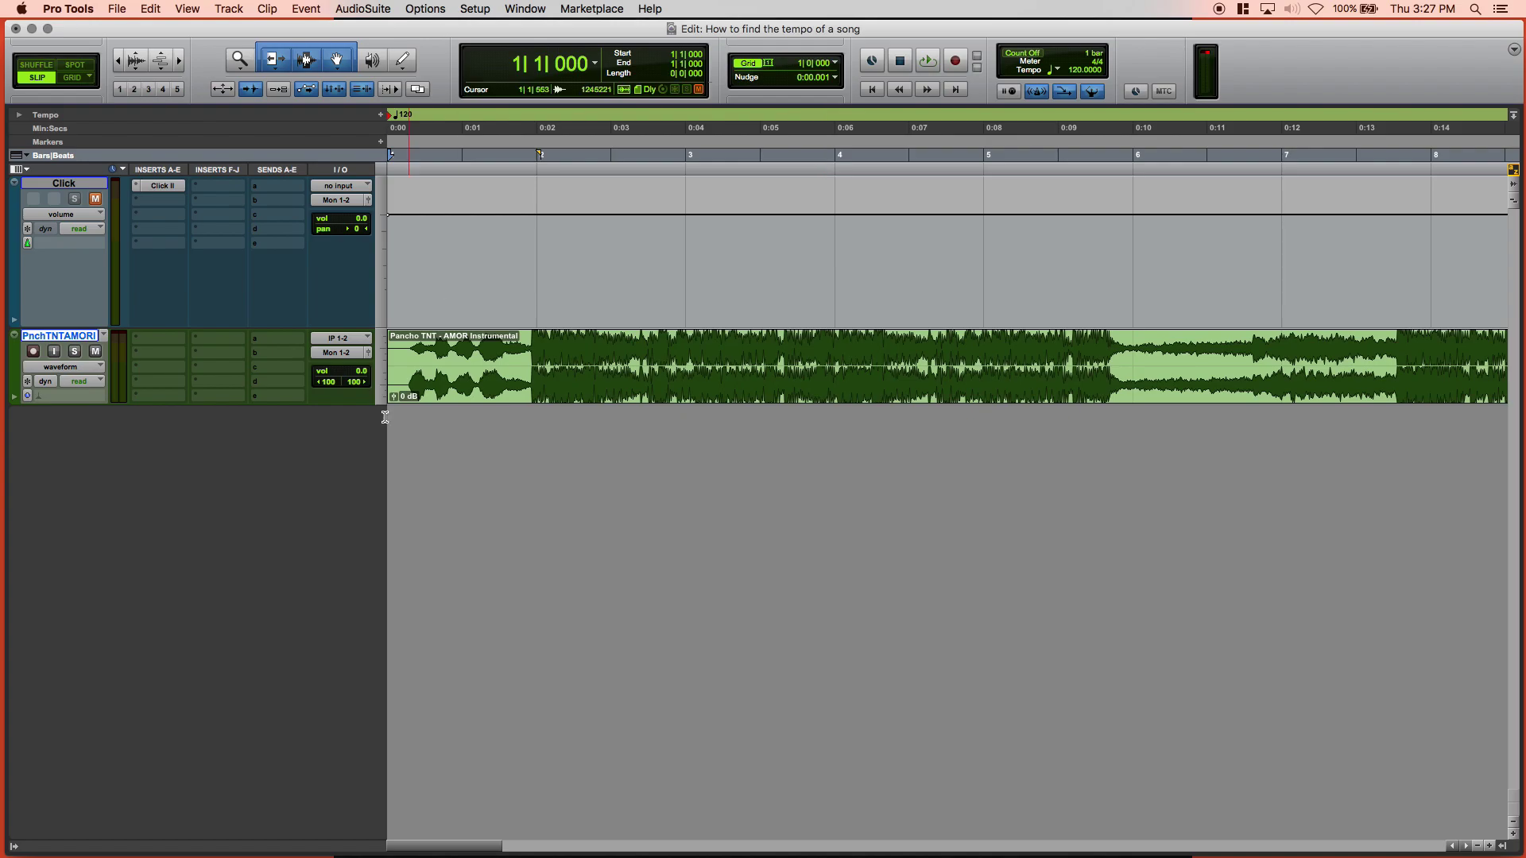
Step: Listen from the clip start, then move the insertion point to the first strong transient at 1|4|864
{"action": "left_click", "coordinate": [406, 344]}
{"action": "key", "text": "space"}
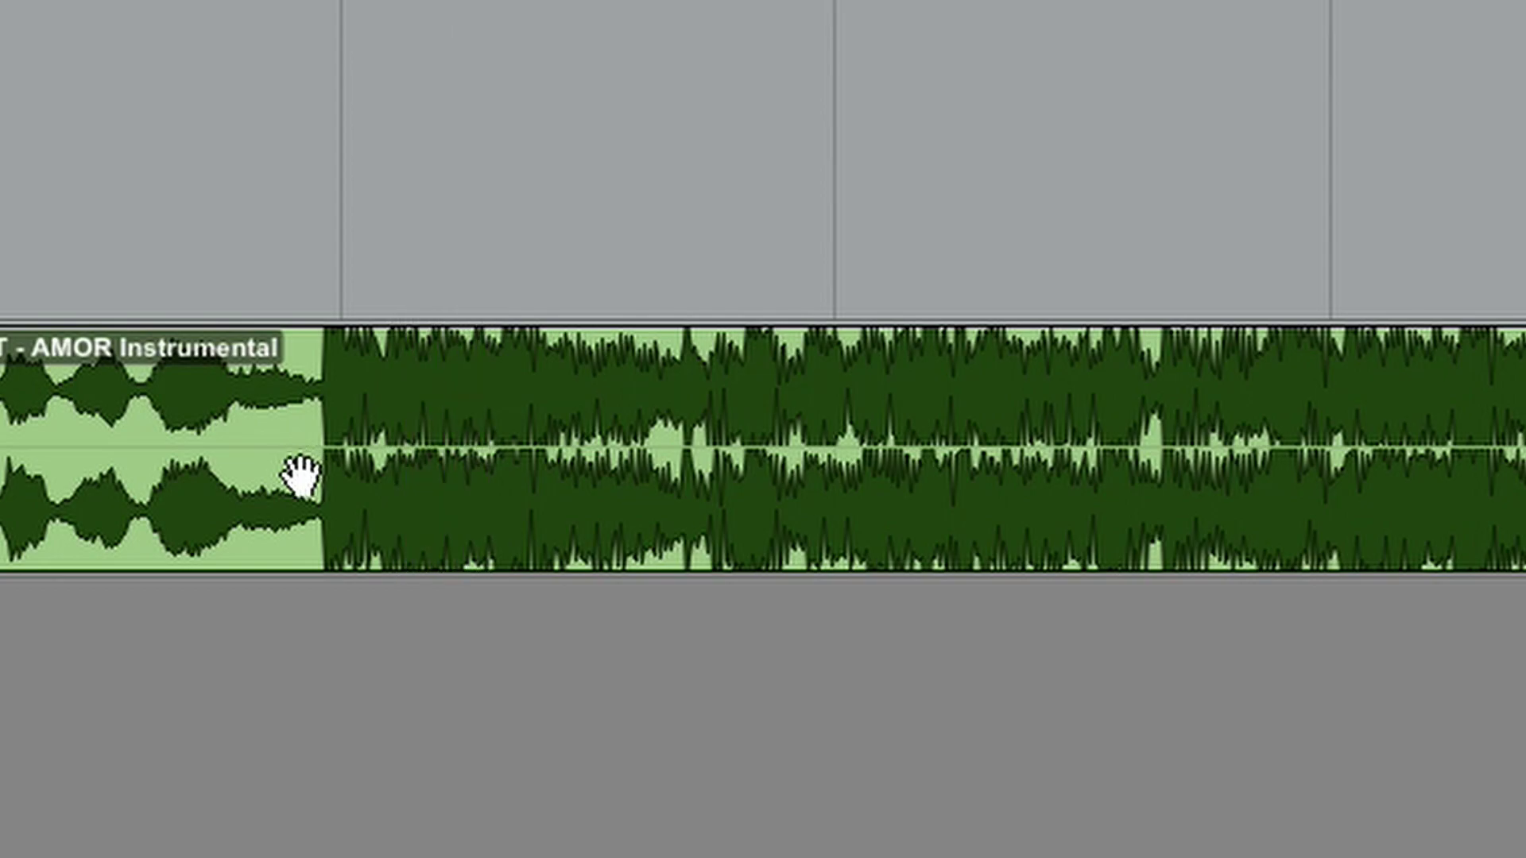
{"action": "key", "text": "space"}
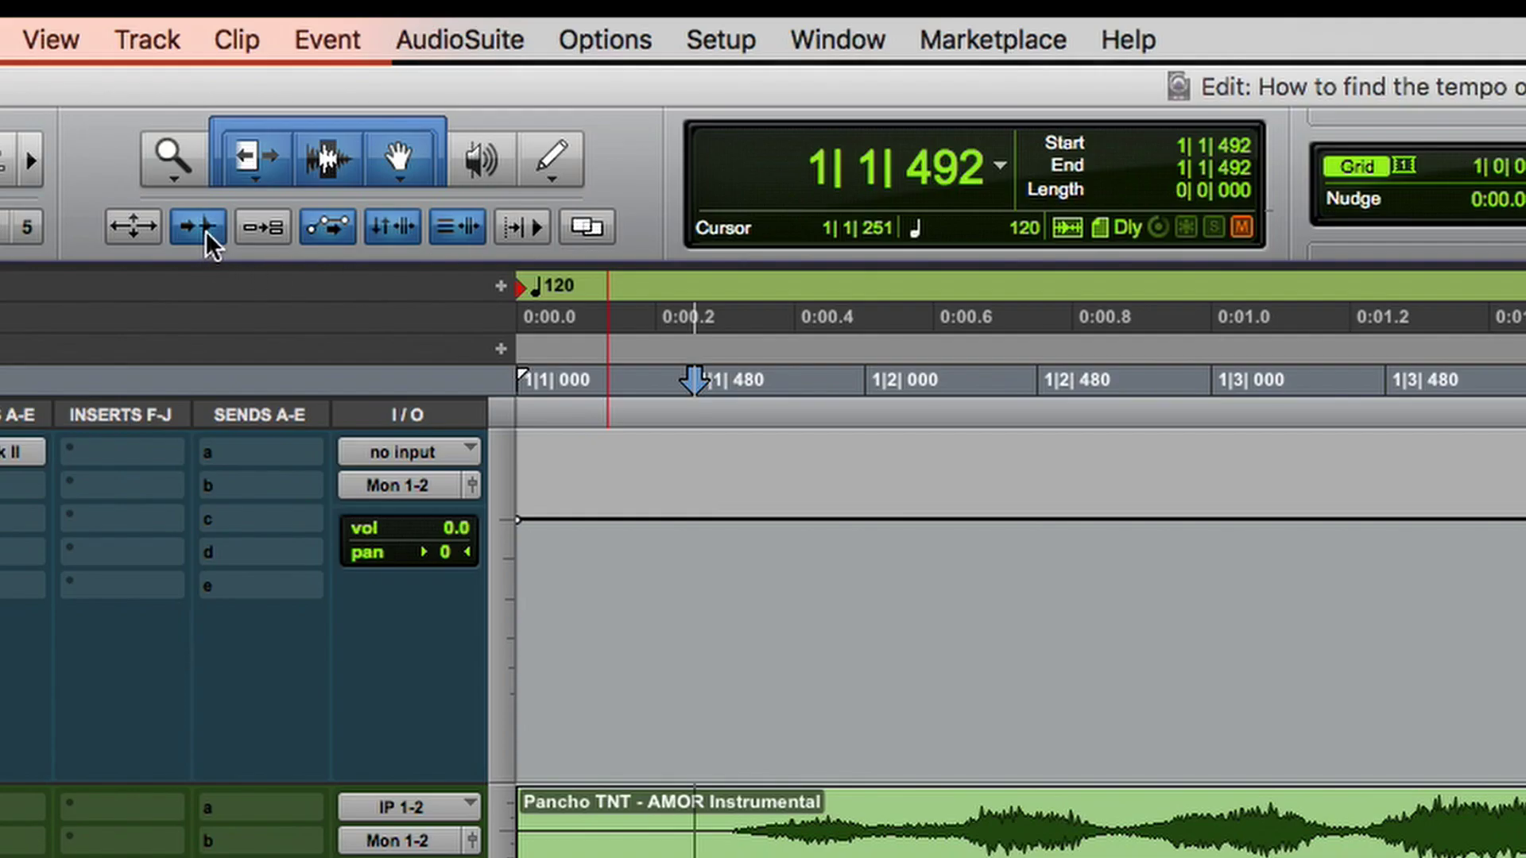
{"action": "key", "text": "Tab"}
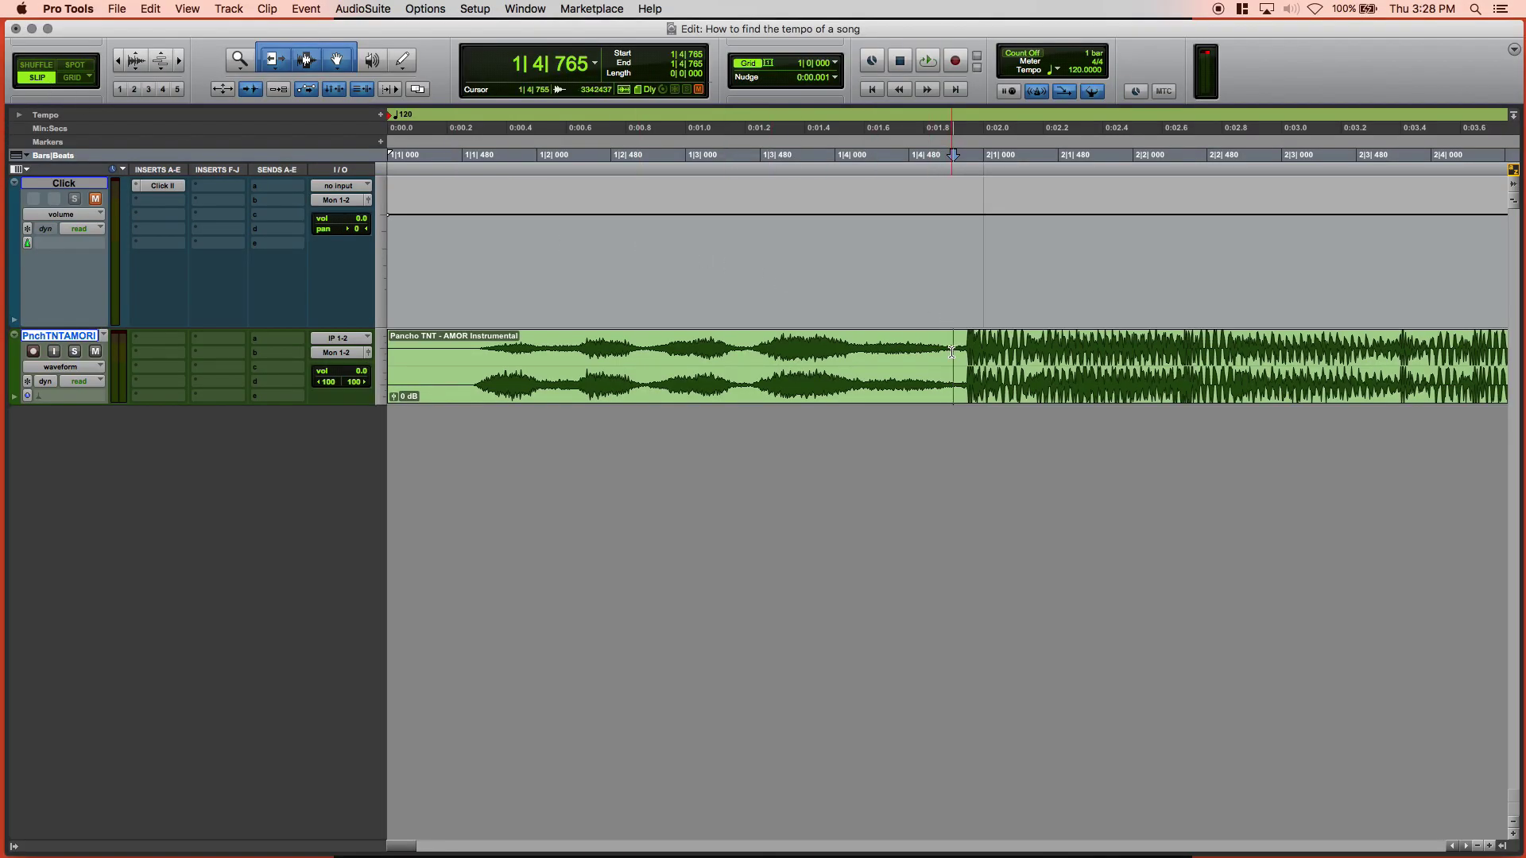
{"action": "key", "text": "Tab"}
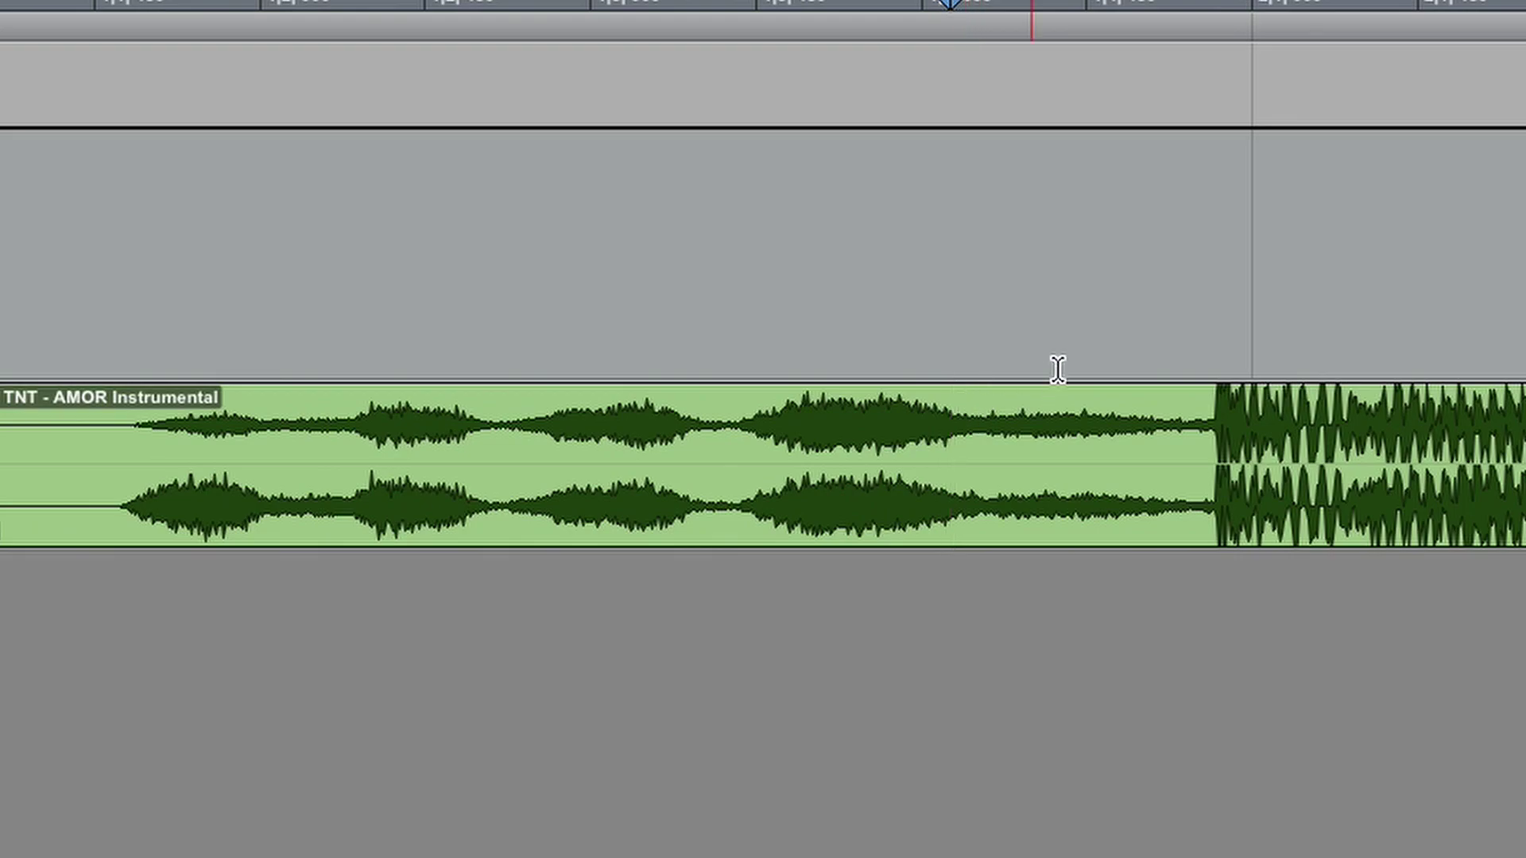
{"action": "key", "text": "Tab"}
{"action": "left_click", "coordinate": [115, 465]}
{"action": "key", "text": "Tab"}
{"action": "key", "text": "Tab"}
{"action": "key", "text": "Tab"}
{"action": "key", "text": "Tab"}
{"action": "key", "text": "Tab"}
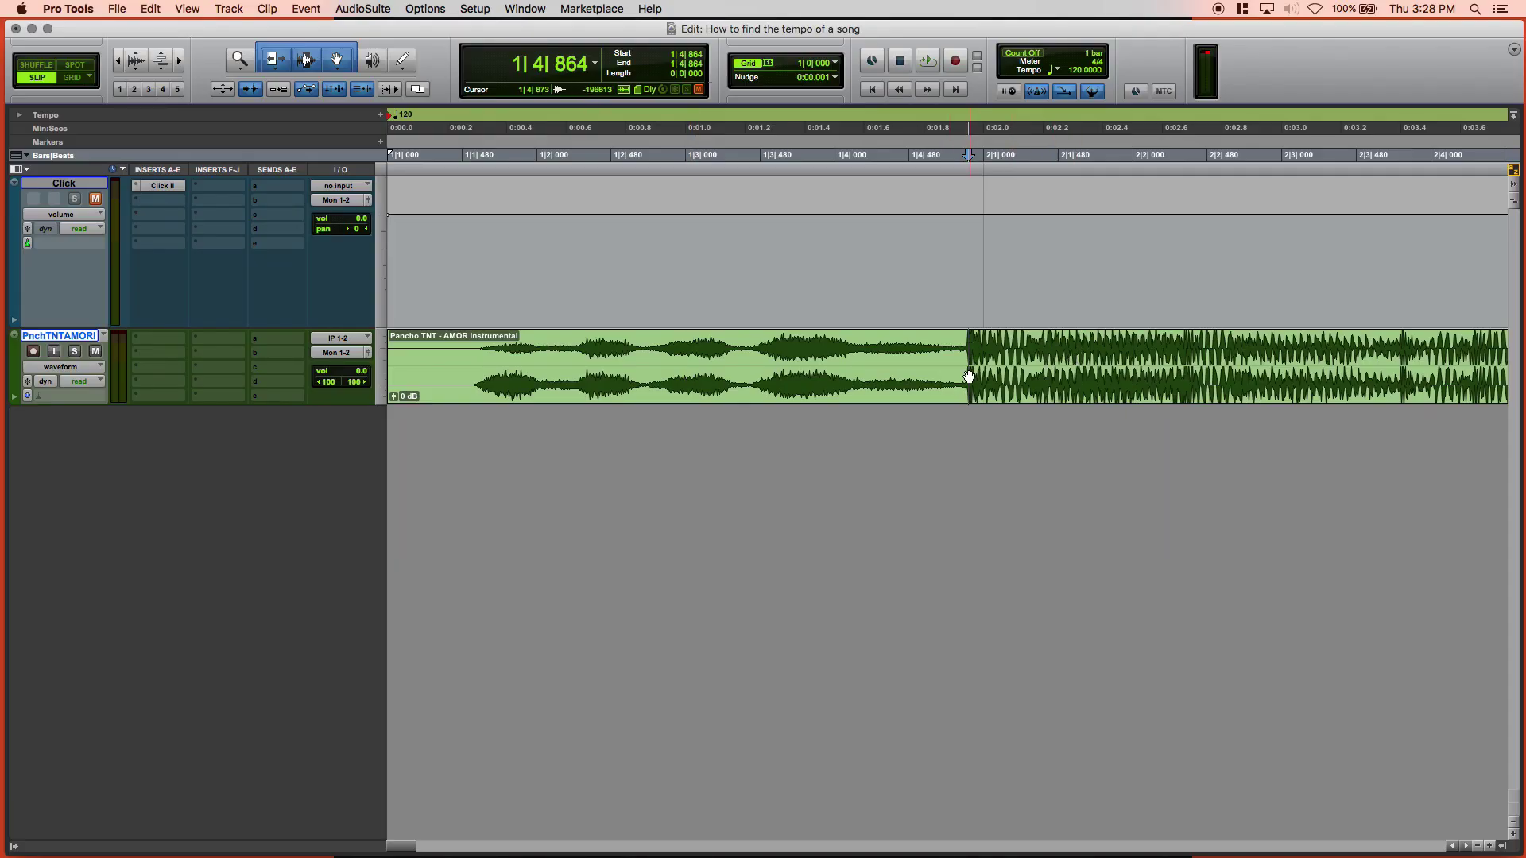
Step: Try splitting the clip at the transient, then undo the split to rejoin it
{"action": "key", "text": "b"}
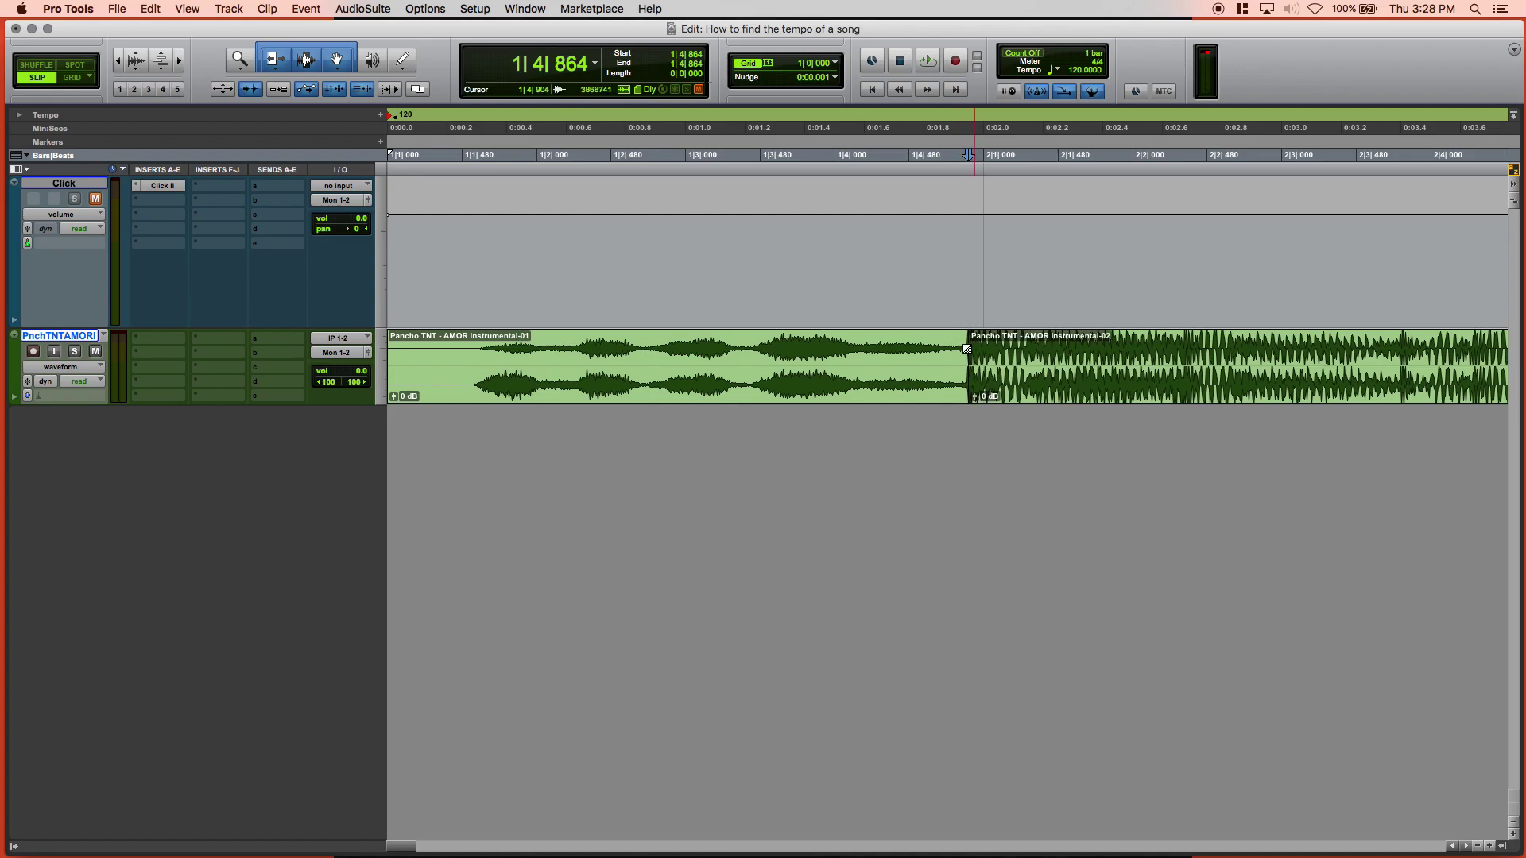
{"action": "left_click", "coordinate": [896, 373]}
{"action": "left_click", "coordinate": [1025, 387]}
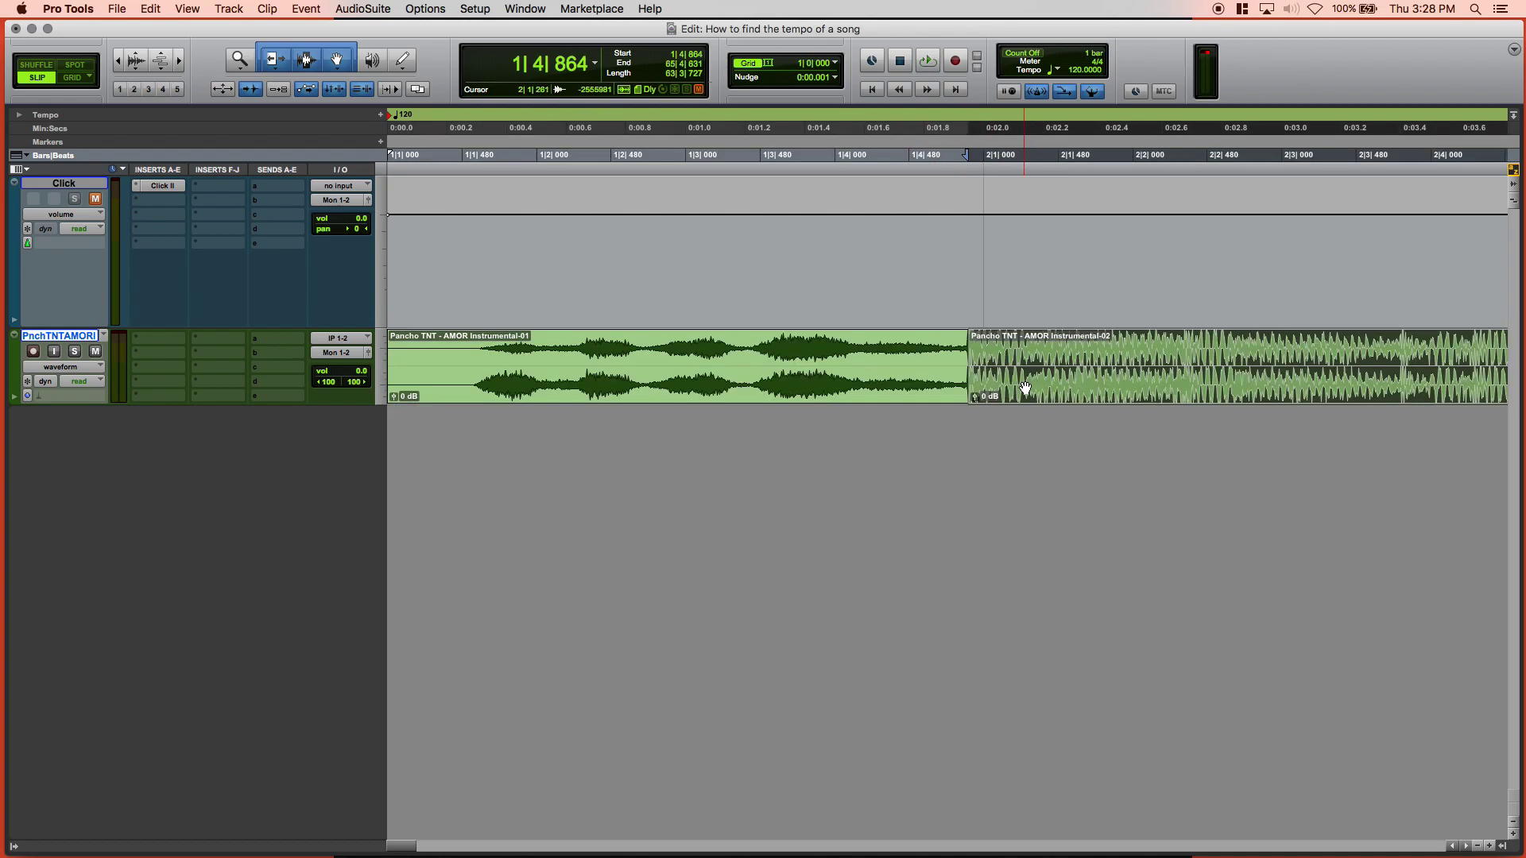
{"action": "left_click", "coordinate": [892, 384]}
{"action": "key", "text": "super+z"}
Step: Delete the intro from 1|1|000 to the downbeat in Shuffle mode so the song starts at bar 1
{"action": "left_click", "coordinate": [968, 280]}
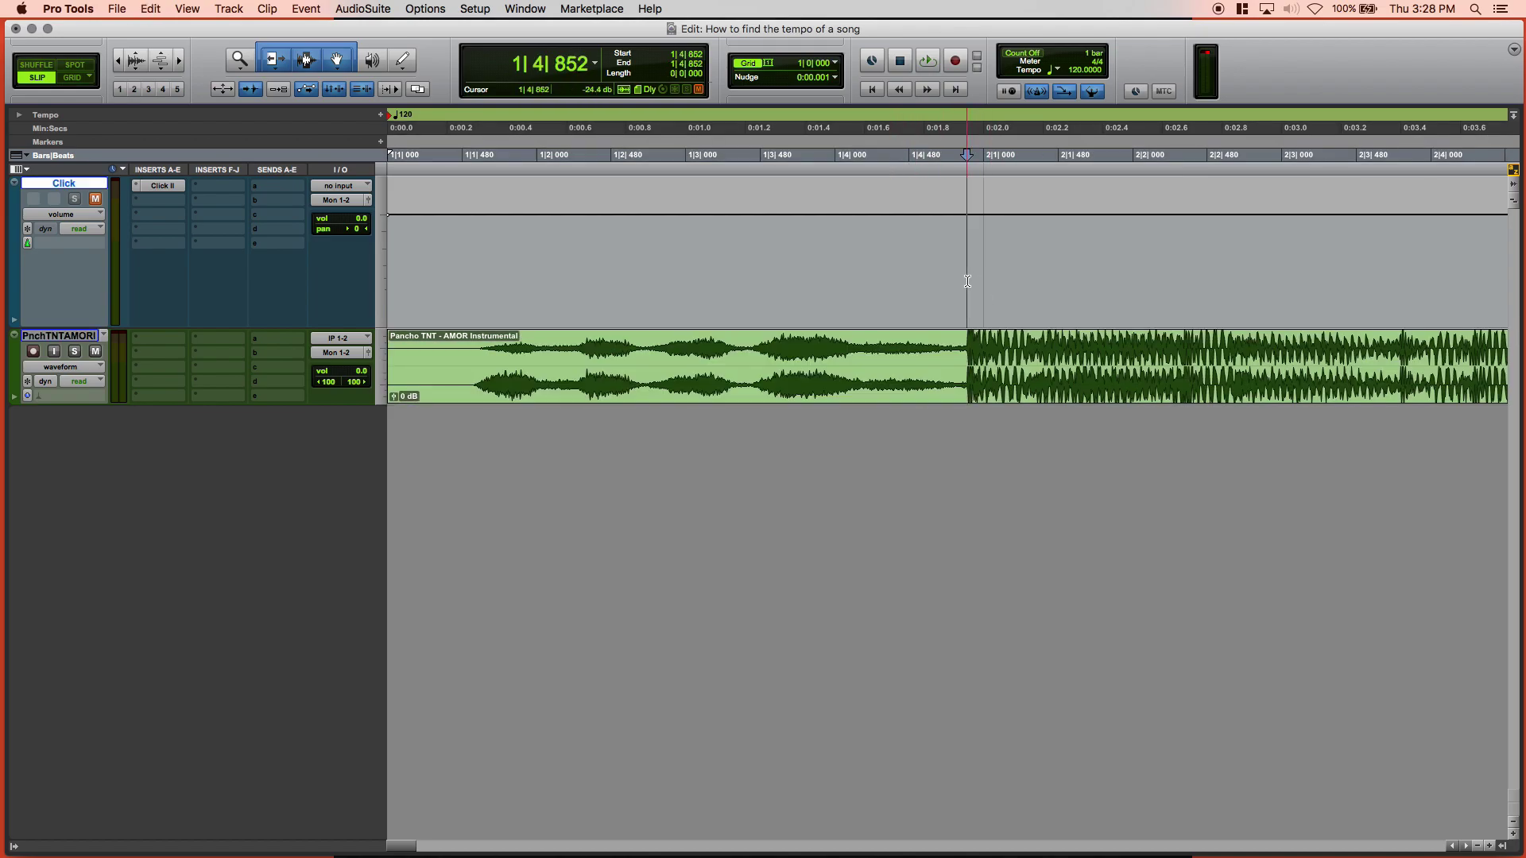
{"action": "left_click", "coordinate": [969, 280]}
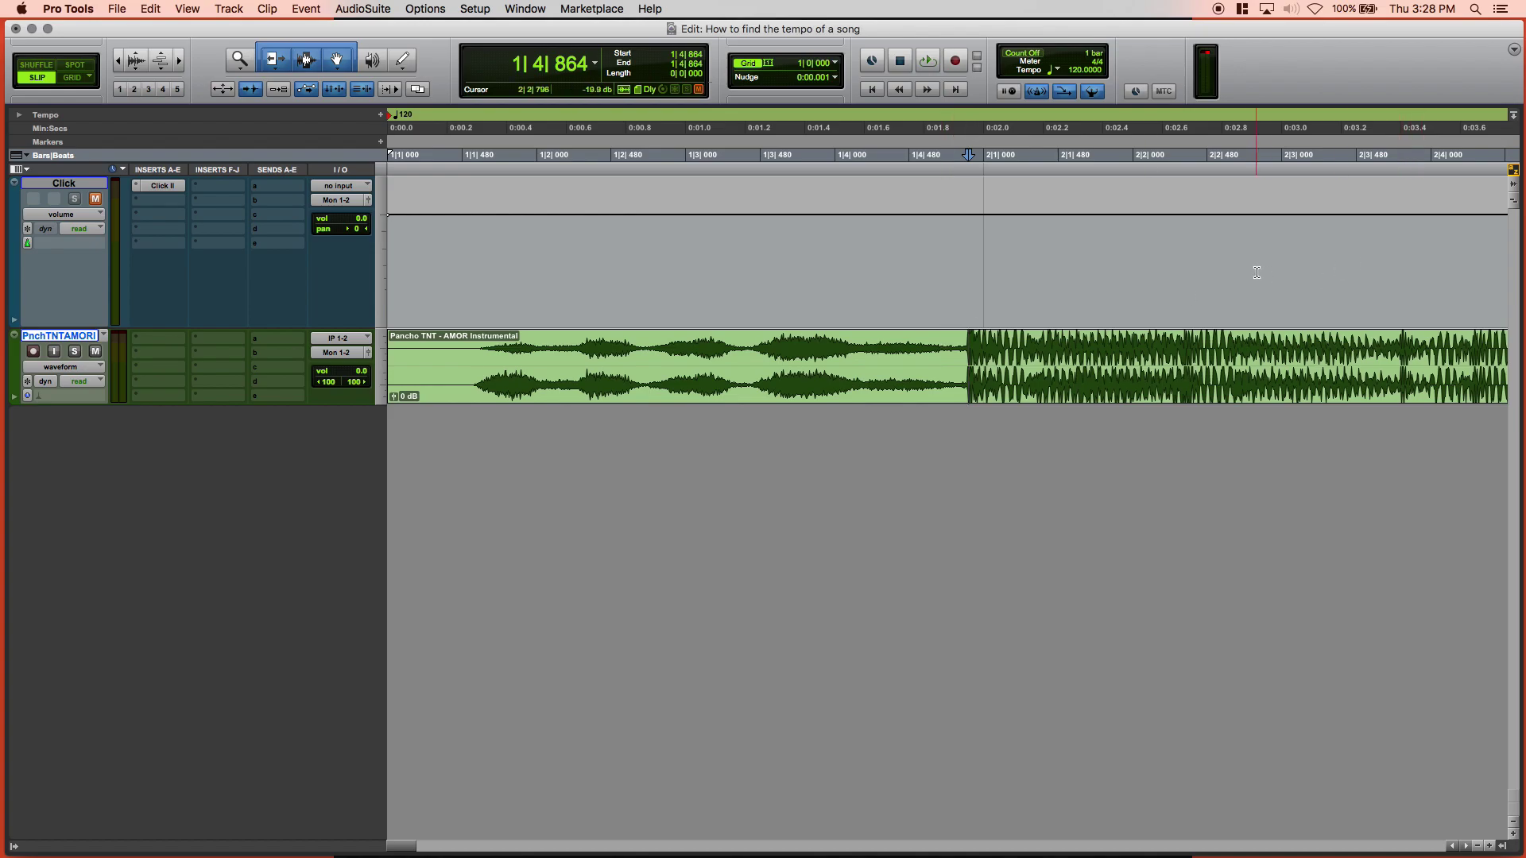
{"action": "key", "text": "shift+Return"}
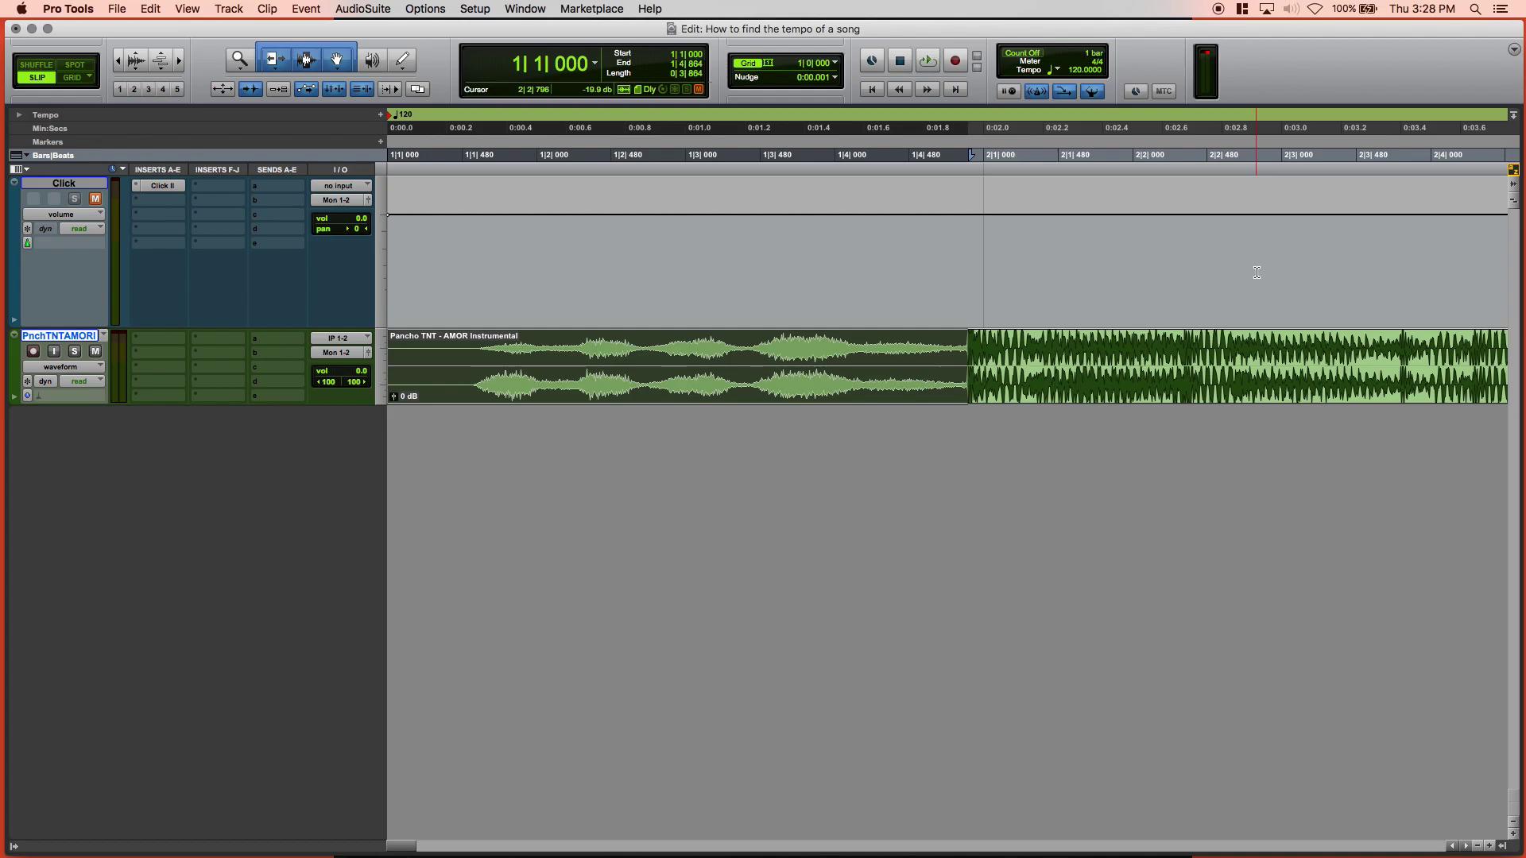
{"action": "left_click", "coordinate": [35, 66]}
{"action": "key", "text": "Delete"}
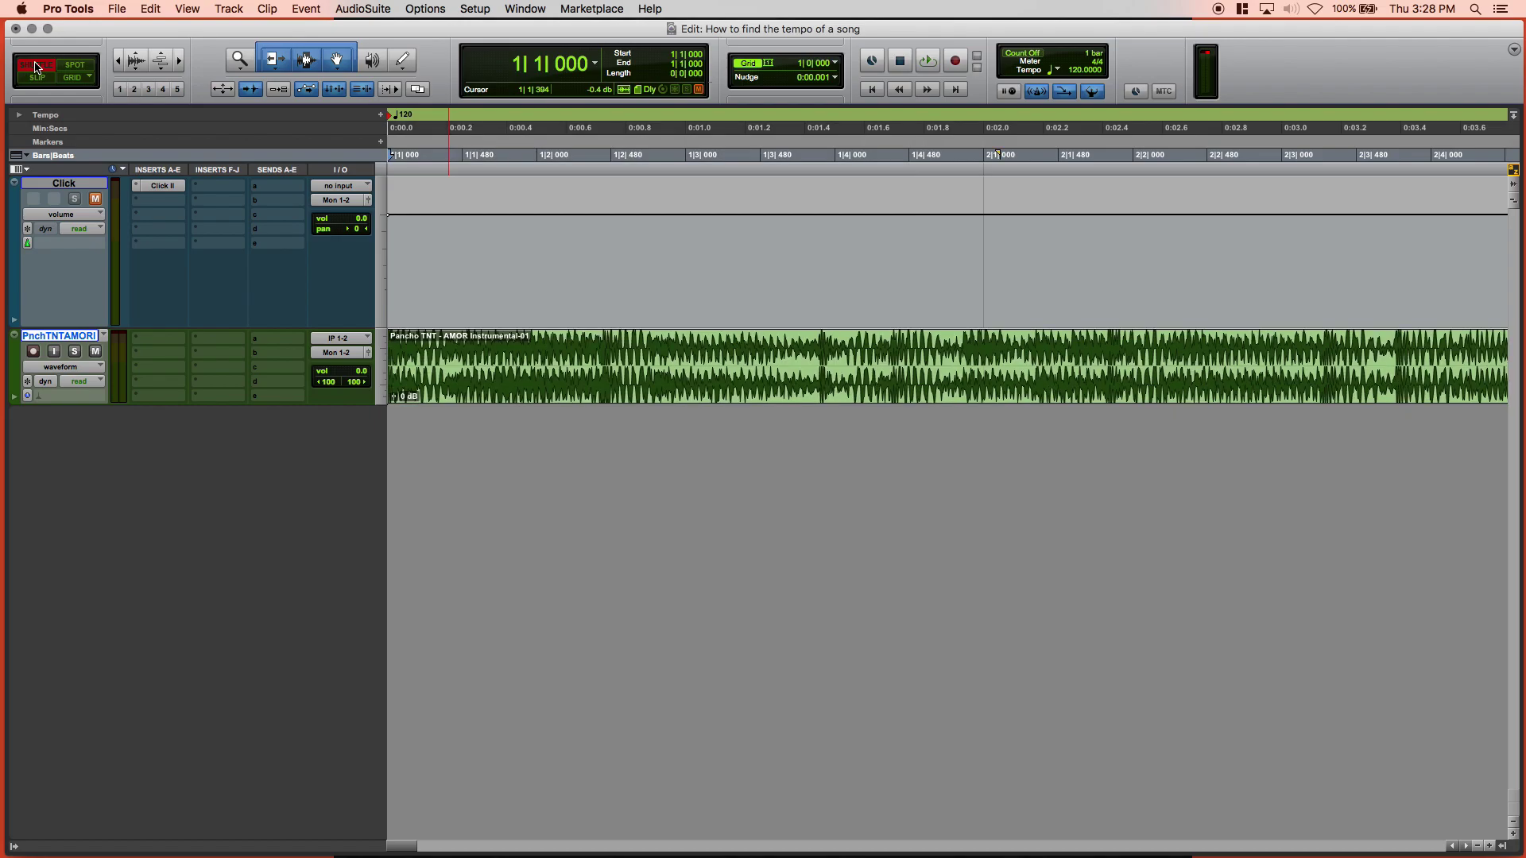
{"action": "key", "text": "super+bracketleft"}
{"action": "key", "text": "super+bracketleft"}
{"action": "key", "text": "super+bracketleft"}
{"action": "key", "text": "super+bracketleft"}
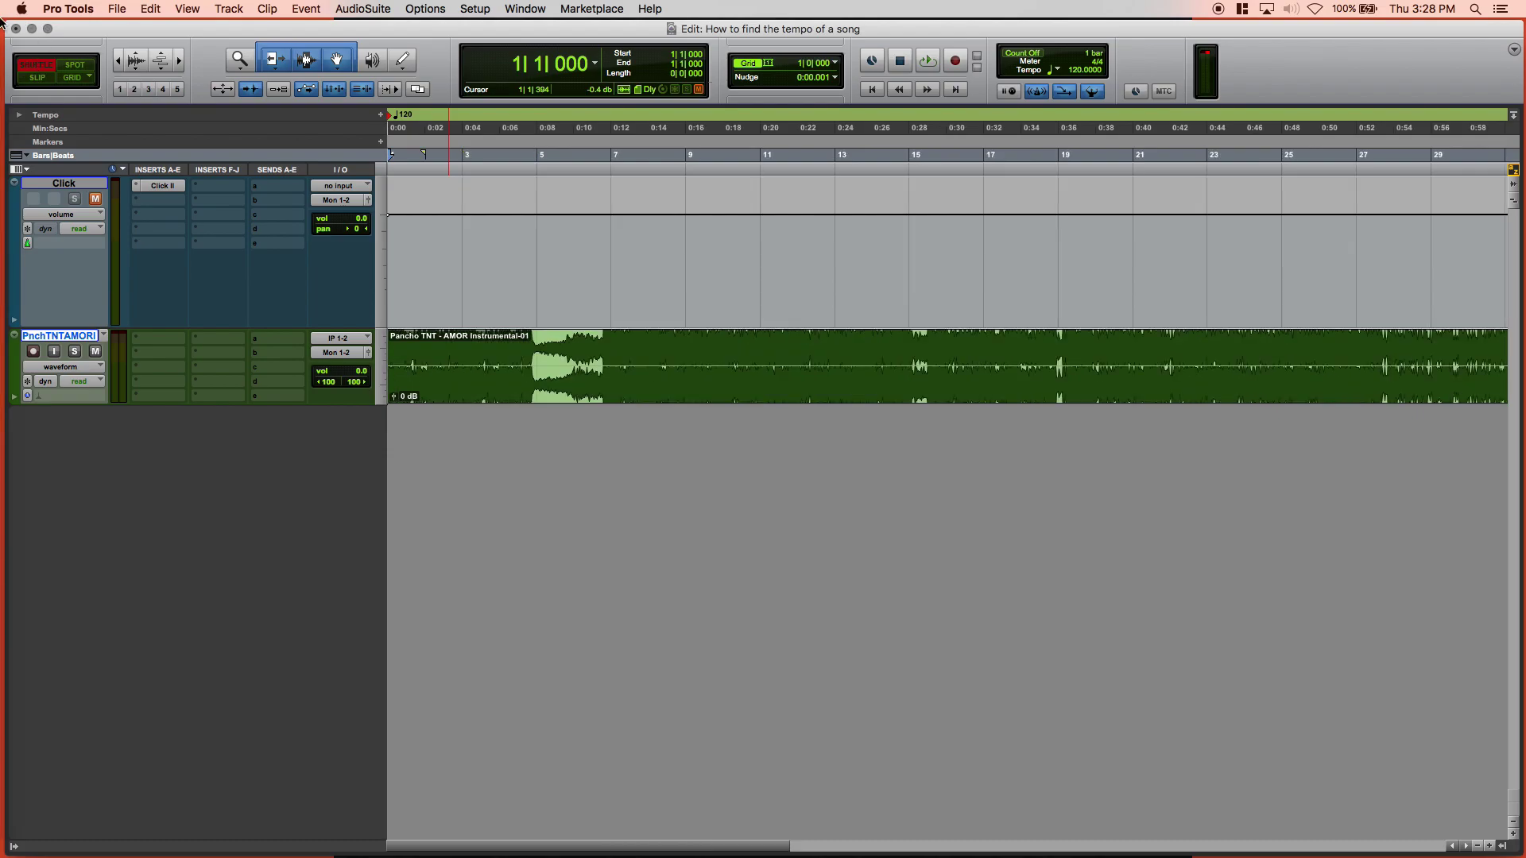
Step: Switch the edit mode to Grid and play the trimmed song from bar 1, then stop
{"action": "left_click", "coordinate": [80, 81]}
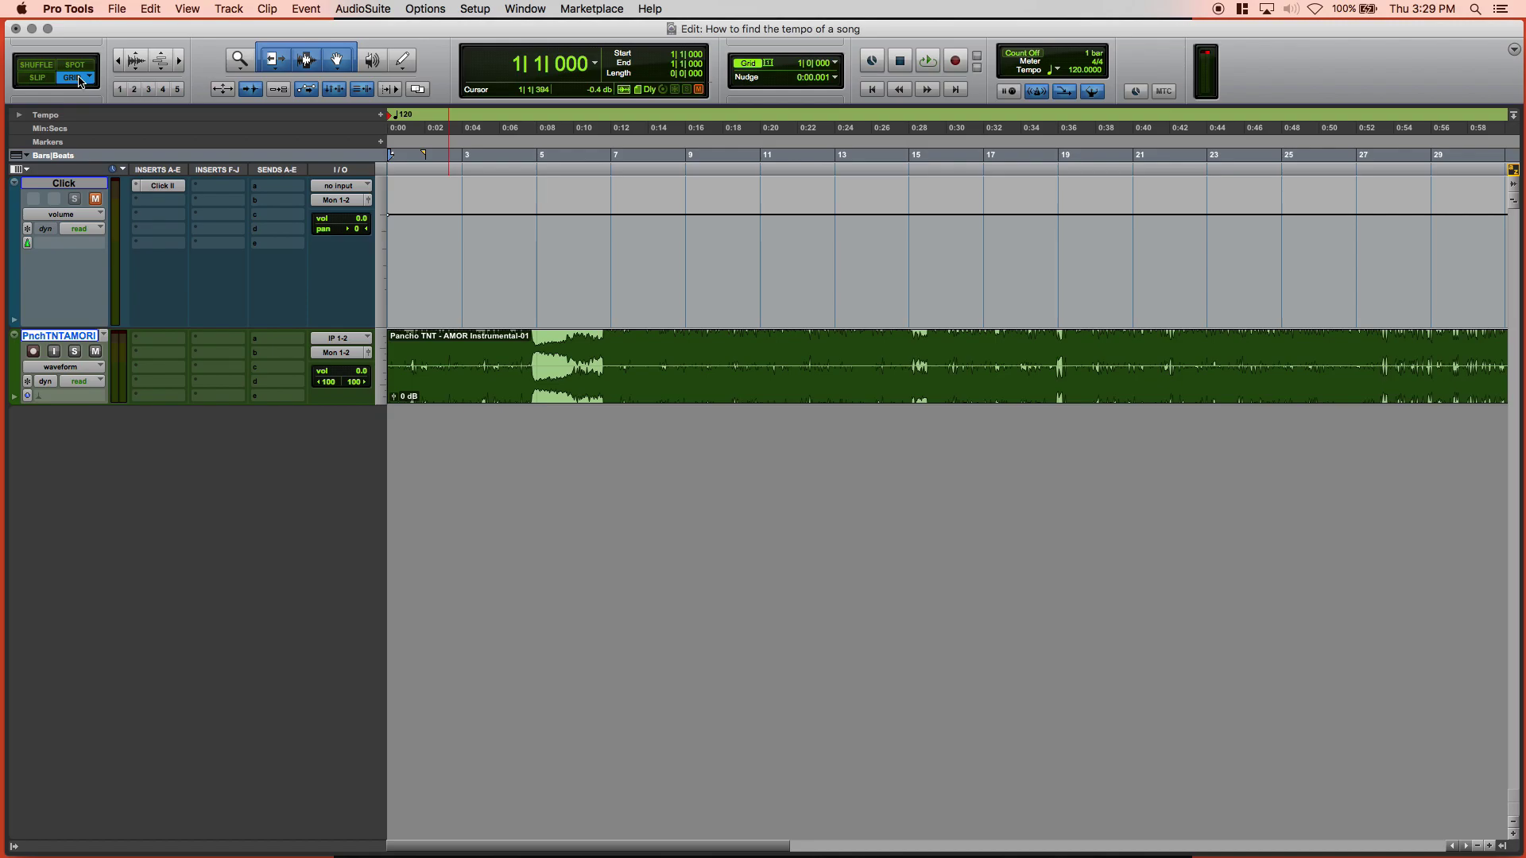
{"action": "key", "text": "space"}
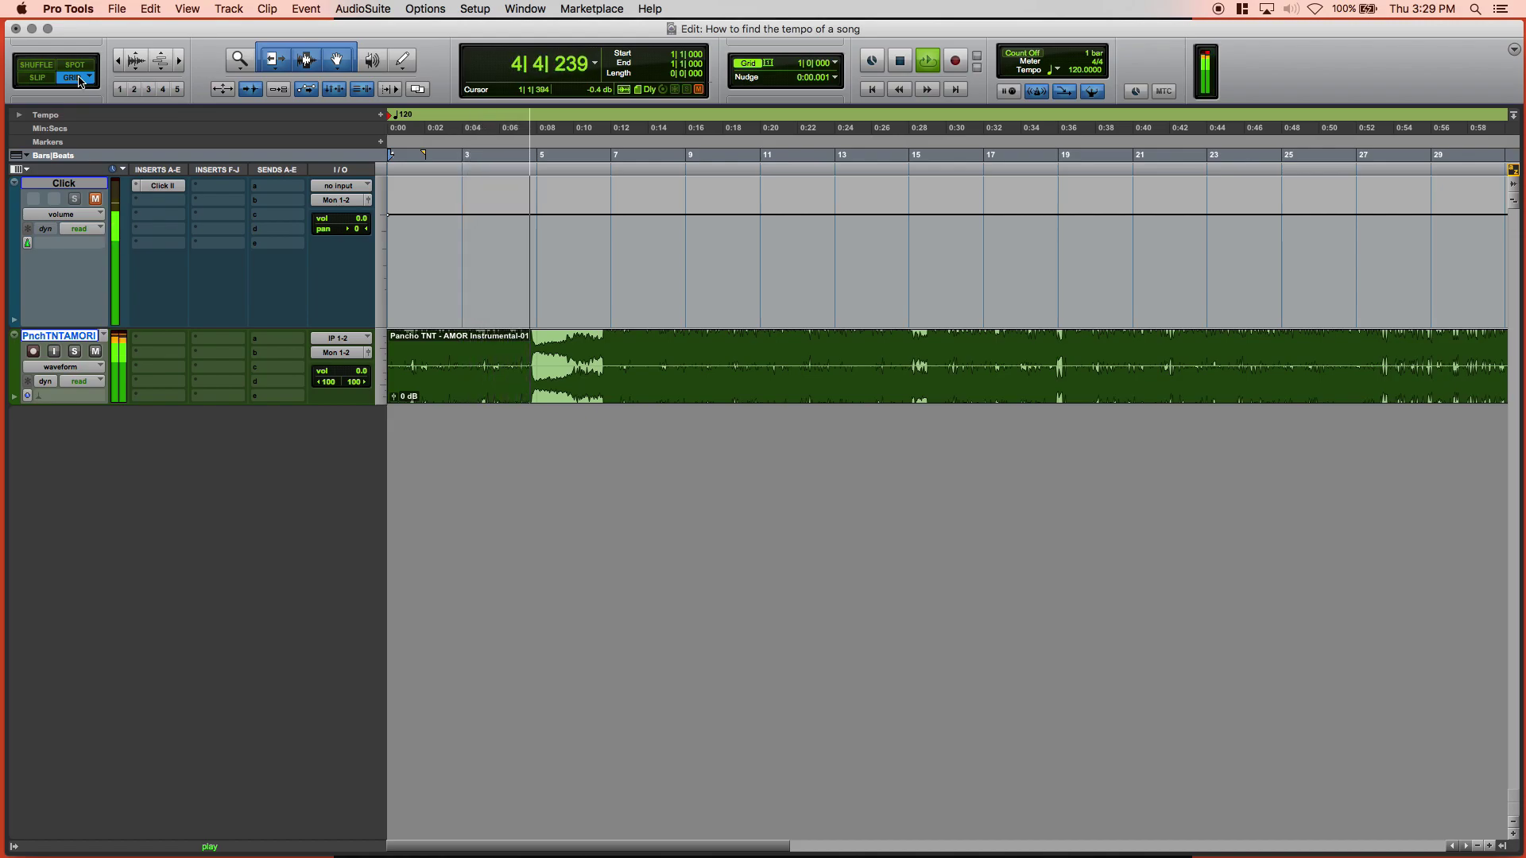
{"action": "key", "text": "space"}
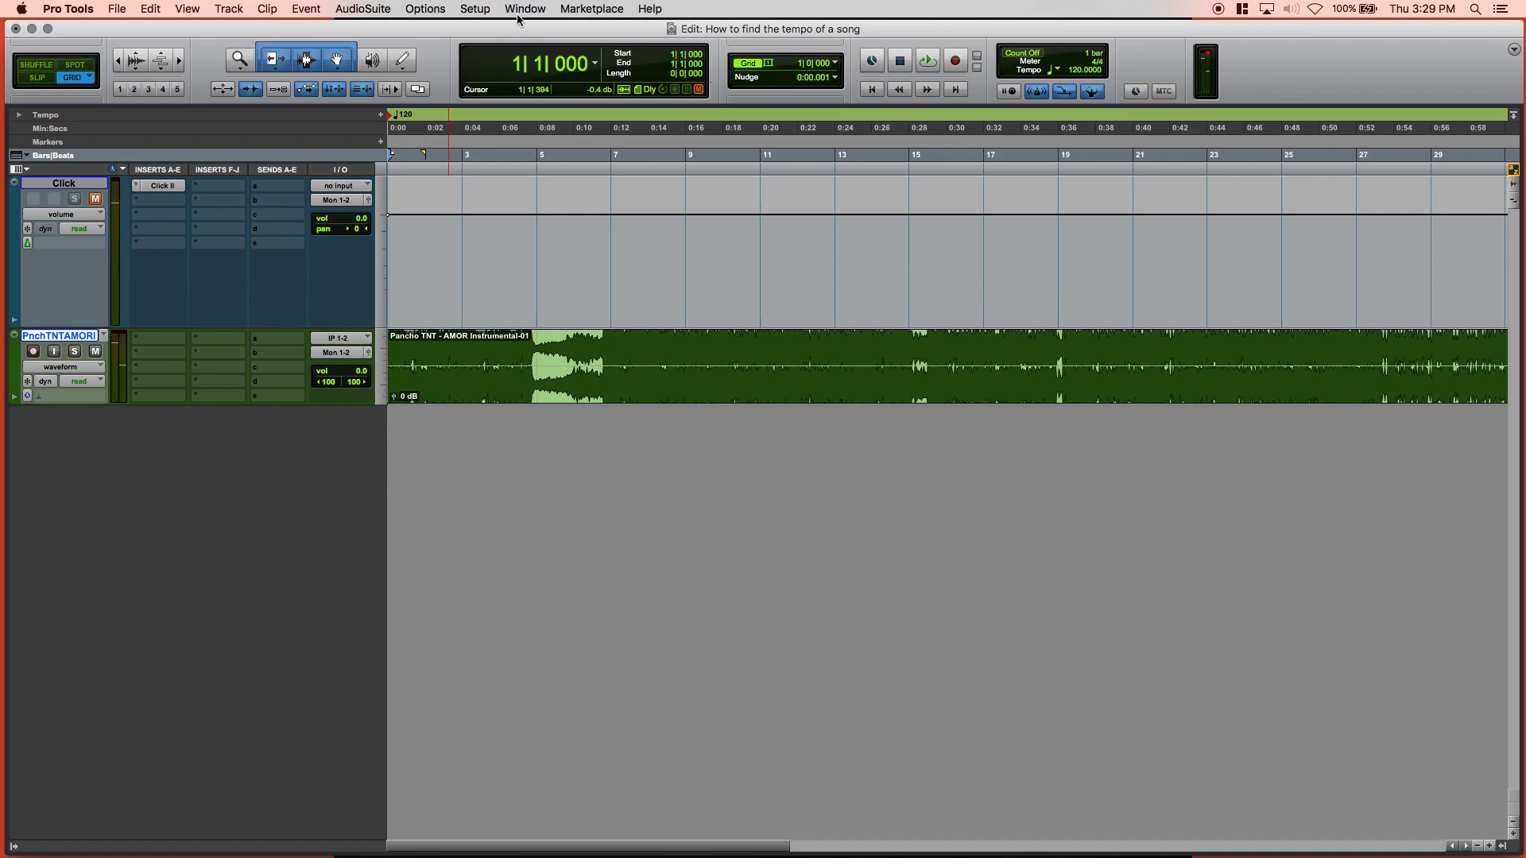
Step: Disable the Conductor and tap the tempo along with the playing song, reaching 121 BPM
{"action": "left_click", "coordinate": [1091, 94]}
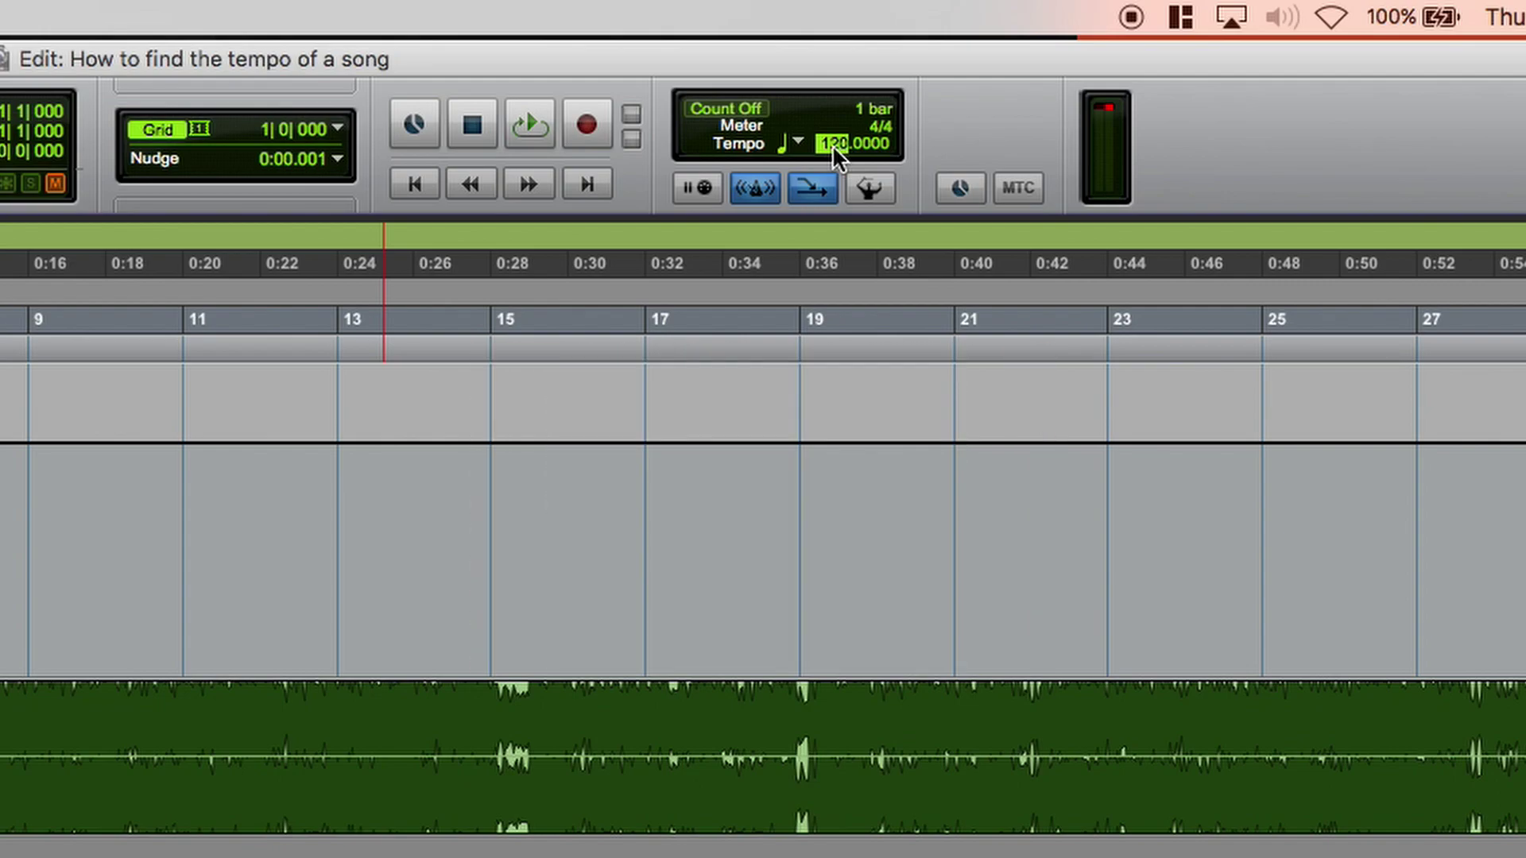
{"action": "key", "text": "space"}
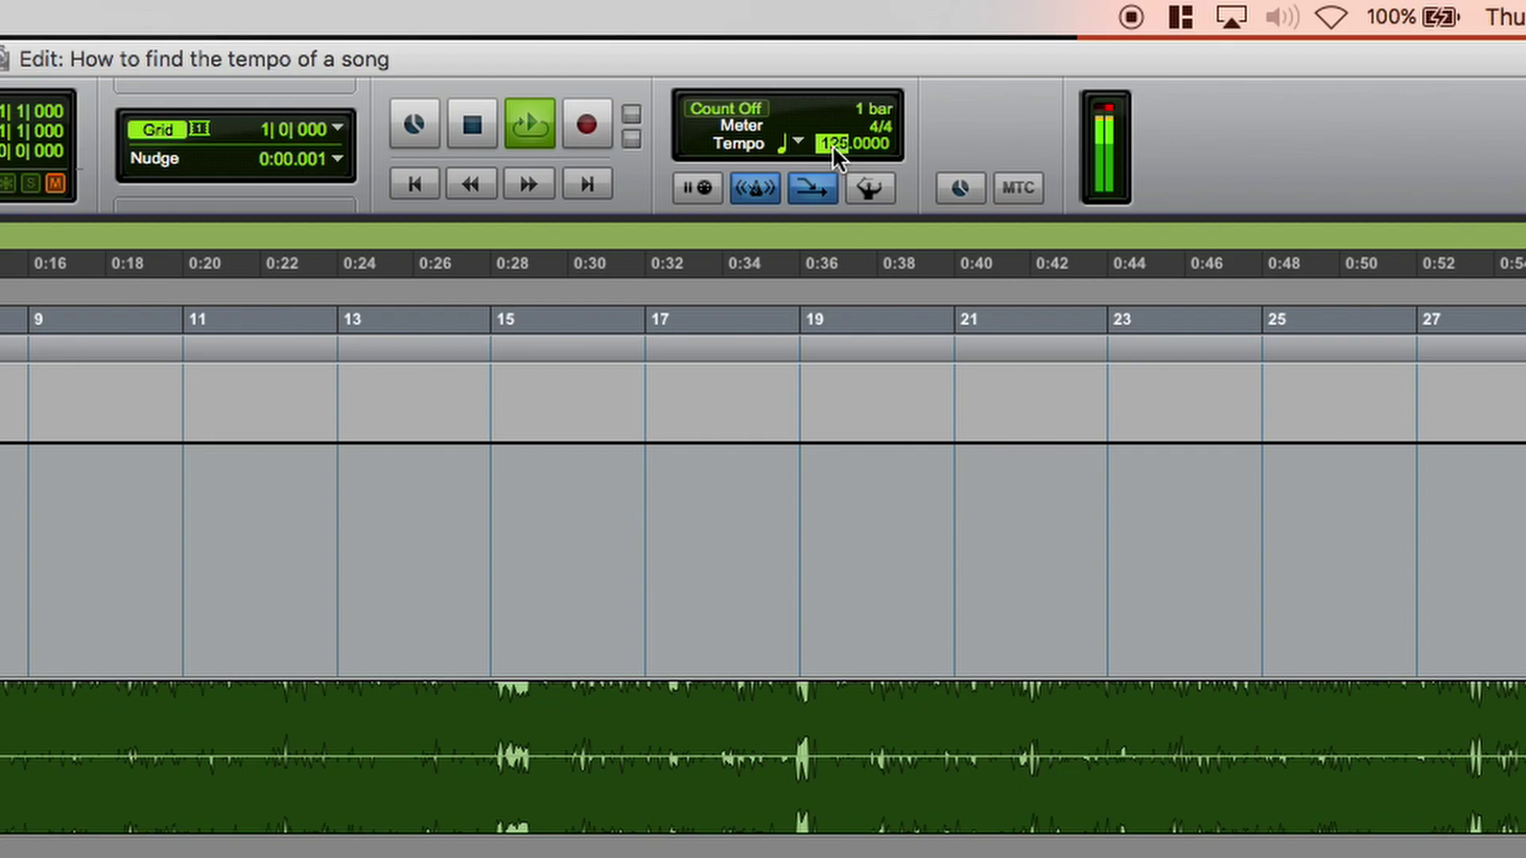
{"action": "key", "text": "t"}
{"action": "key", "text": "t"}
{"action": "key", "text": "t"}
{"action": "key", "text": "t"}
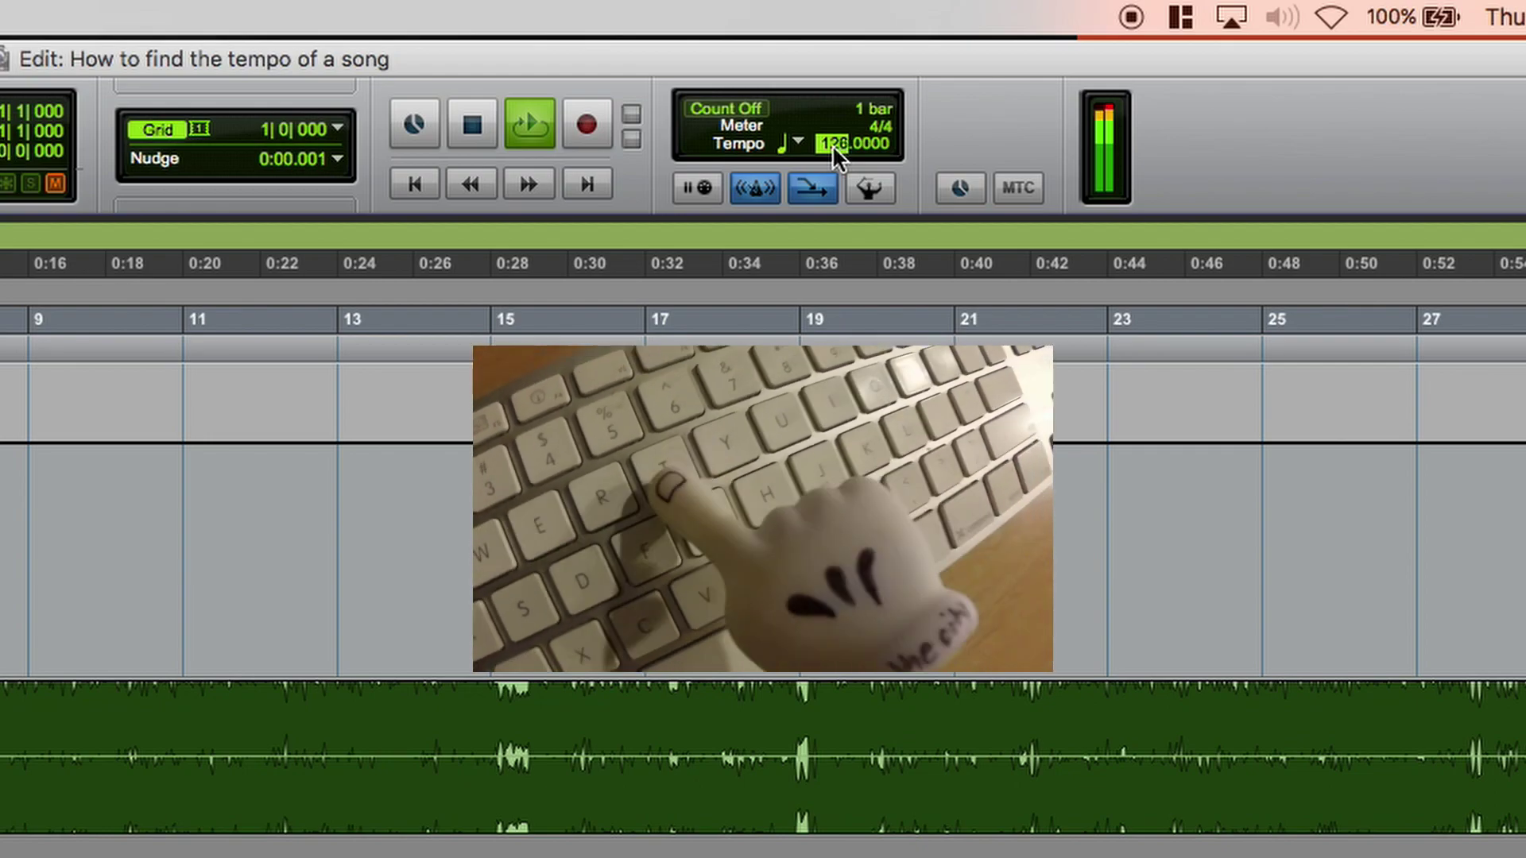
{"action": "key", "text": "t"}
{"action": "key", "text": "t"}
{"action": "key", "text": "t"}
{"action": "key", "text": "t"}
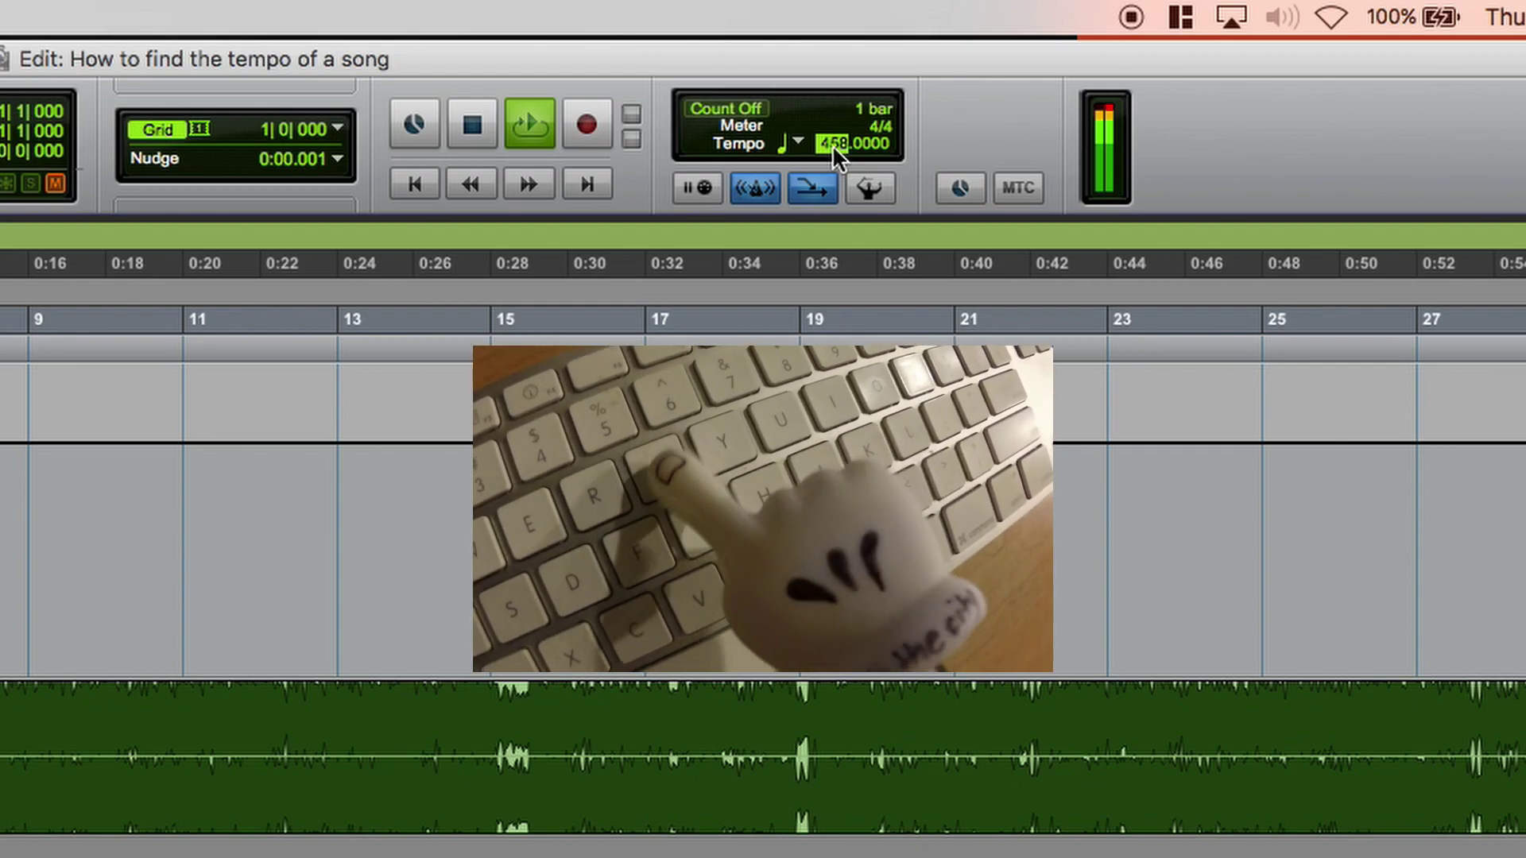
{"action": "key", "text": "t"}
{"action": "key", "text": "t"}
{"action": "key", "text": "t"}
{"action": "key", "text": "t"}
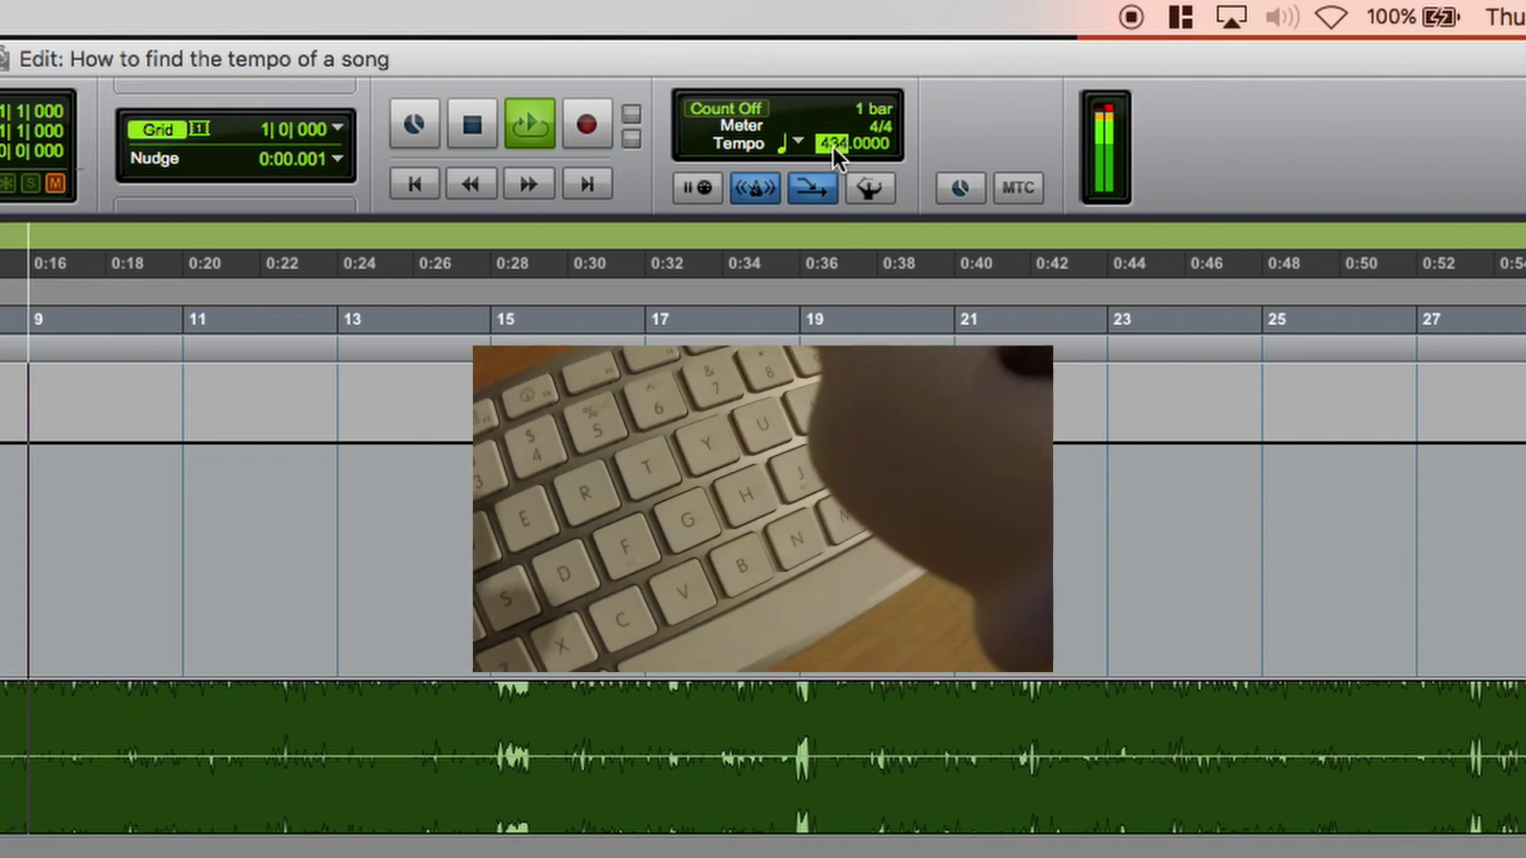
{"action": "key", "text": "t"}
{"action": "key", "text": "t"}
{"action": "key", "text": "t"}
{"action": "key", "text": "t"}
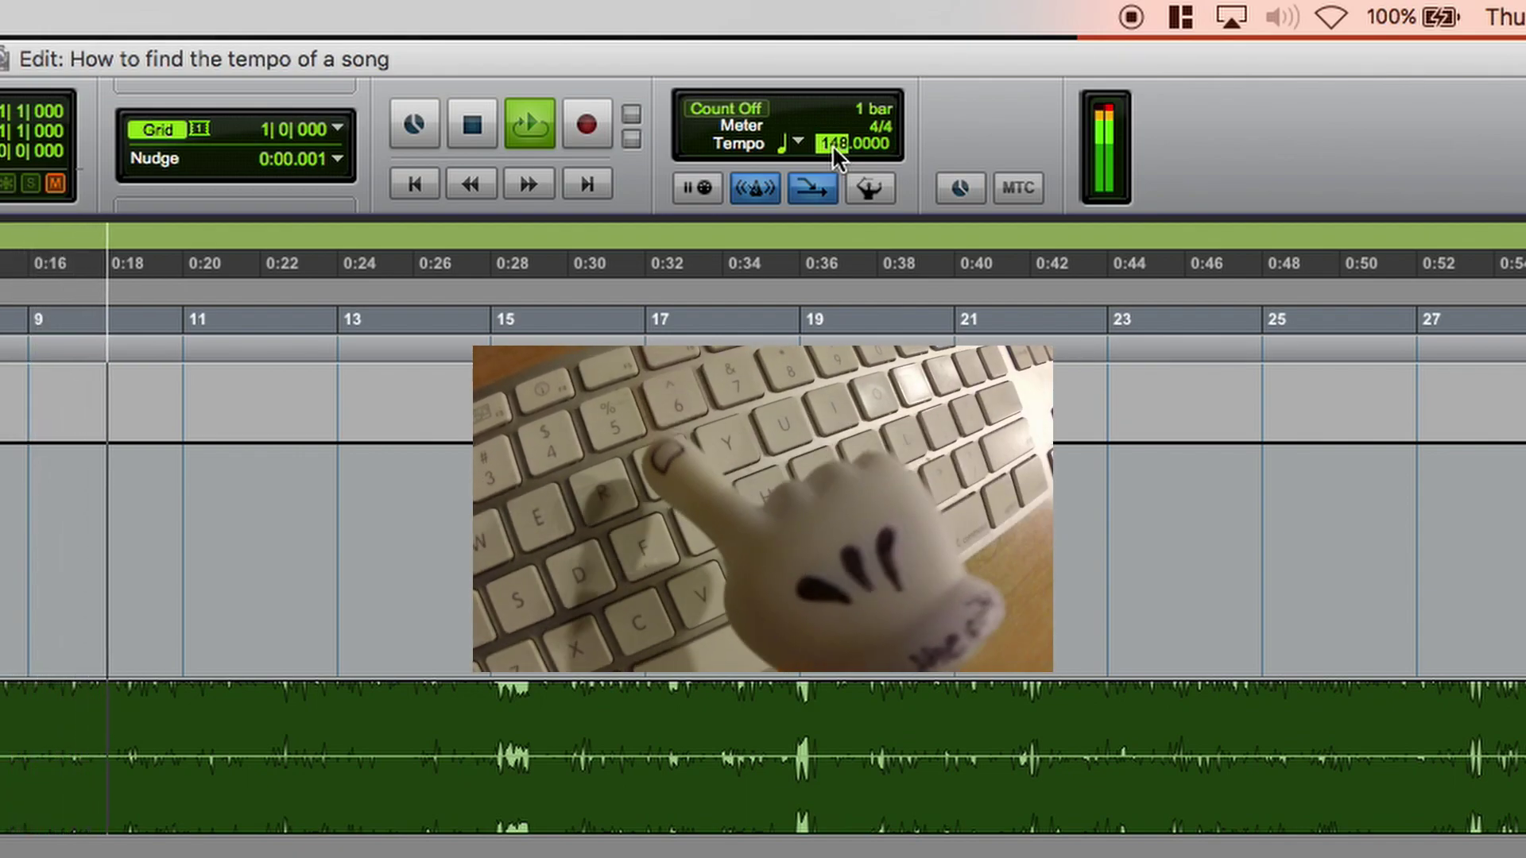
{"action": "key", "text": "t"}
{"action": "key", "text": "t"}
{"action": "key", "text": "t"}
{"action": "key", "text": "t"}
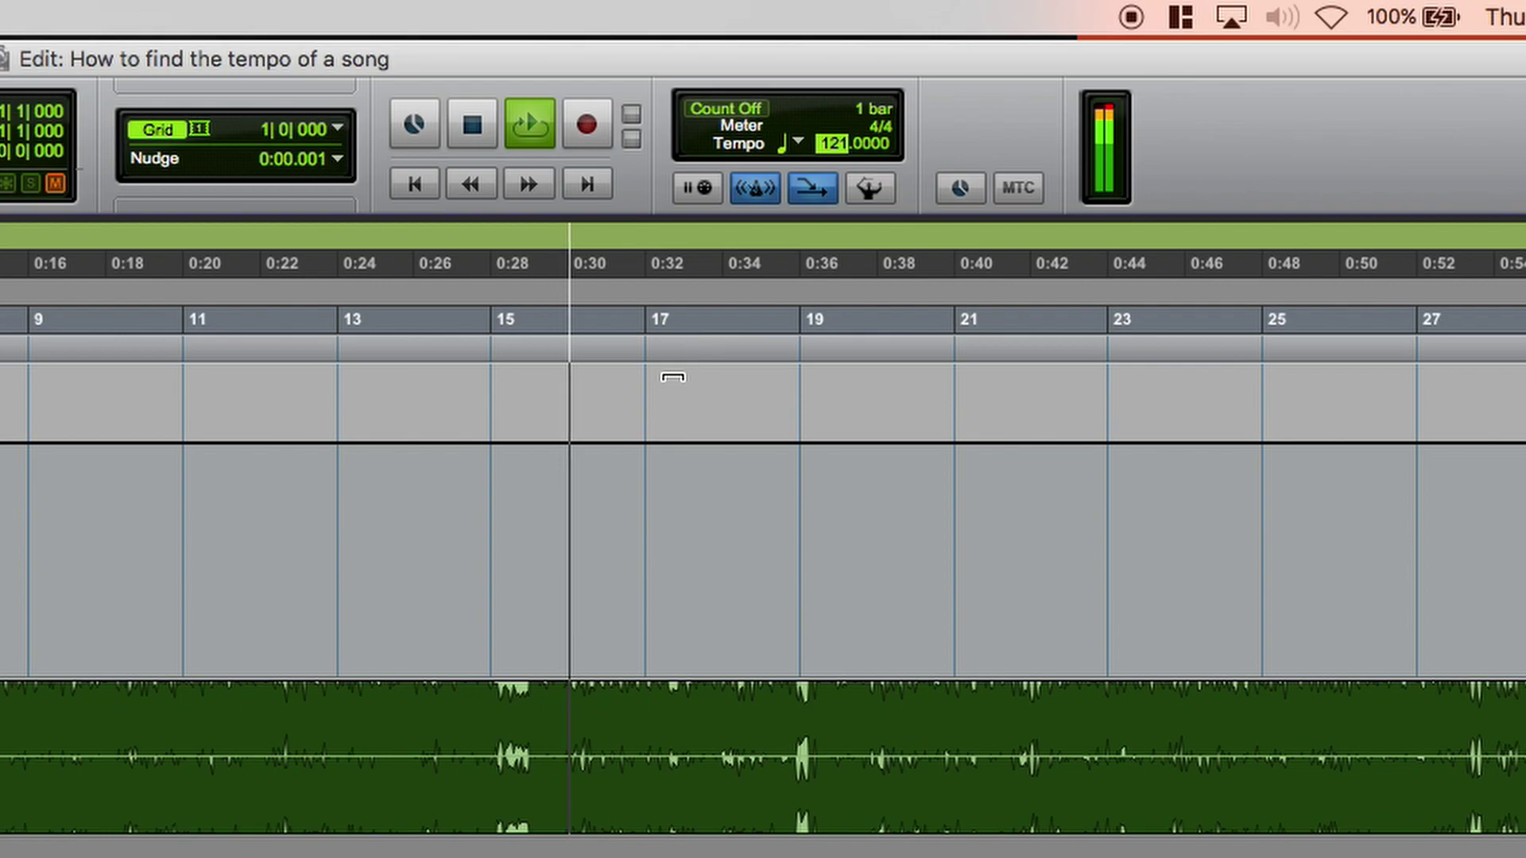
Step: Replay from around 0:31, retap the tempo, and commit the manual tempo at 124 BPM
{"action": "key", "text": "space"}
{"action": "left_click", "coordinate": [652, 249]}
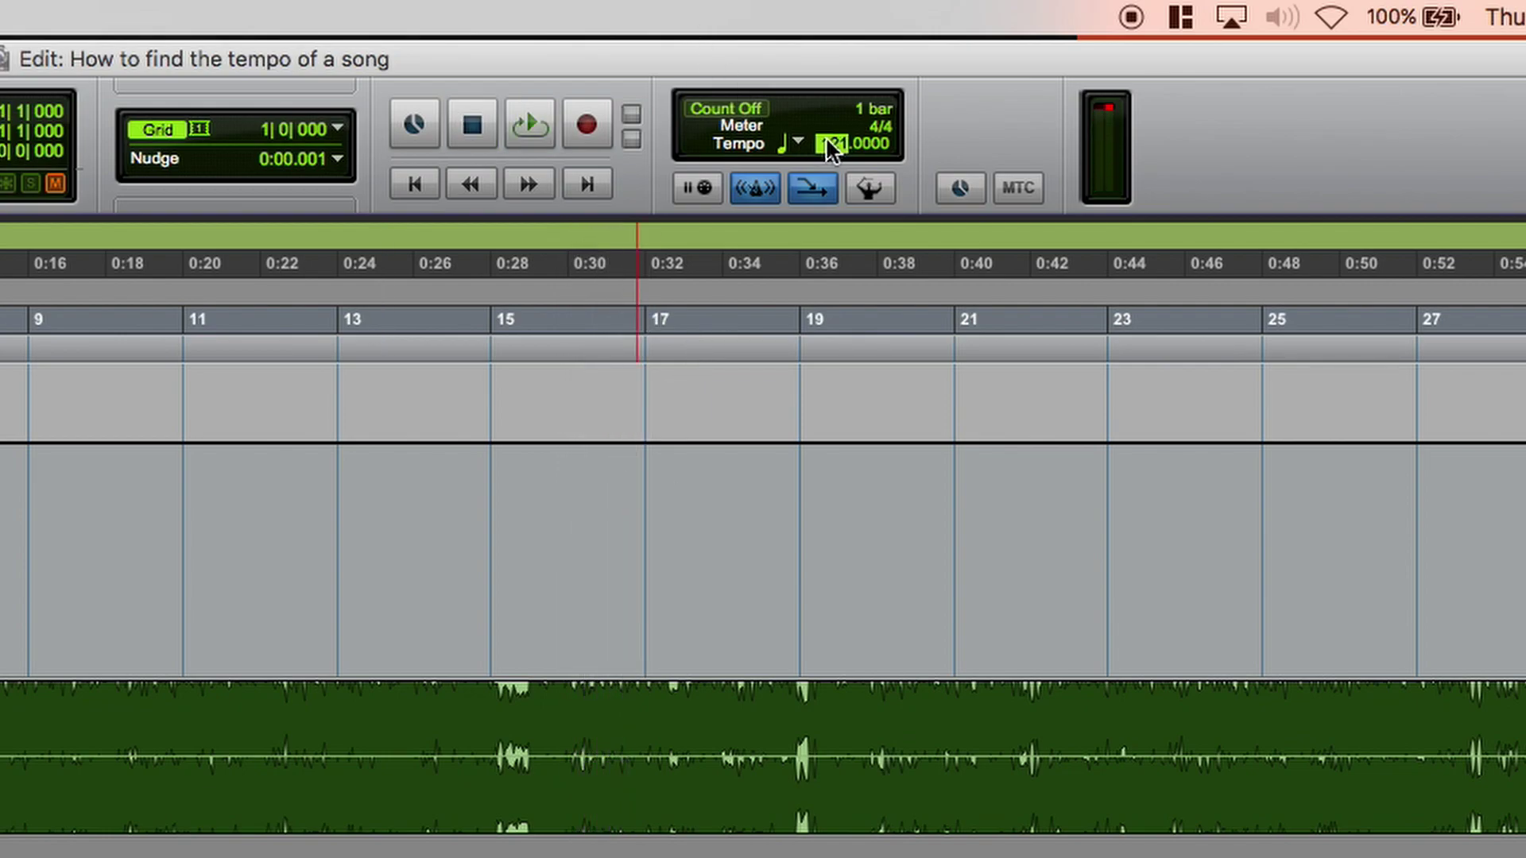
{"action": "key", "text": "space"}
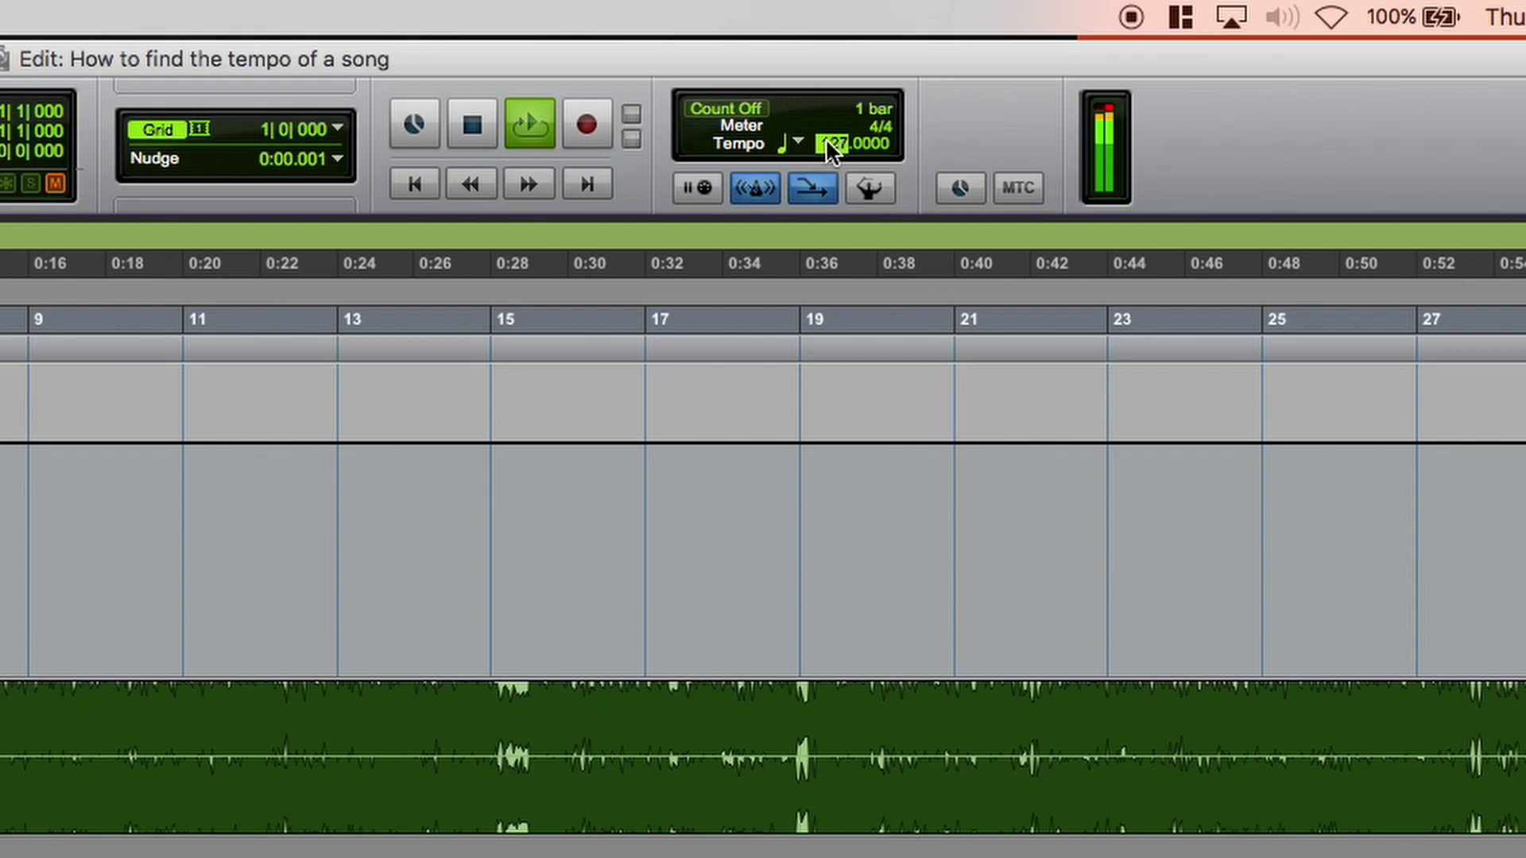
{"action": "key", "text": "t"}
{"action": "key", "text": "t"}
{"action": "key", "text": "t"}
{"action": "key", "text": "t"}
{"action": "key", "text": "t"}
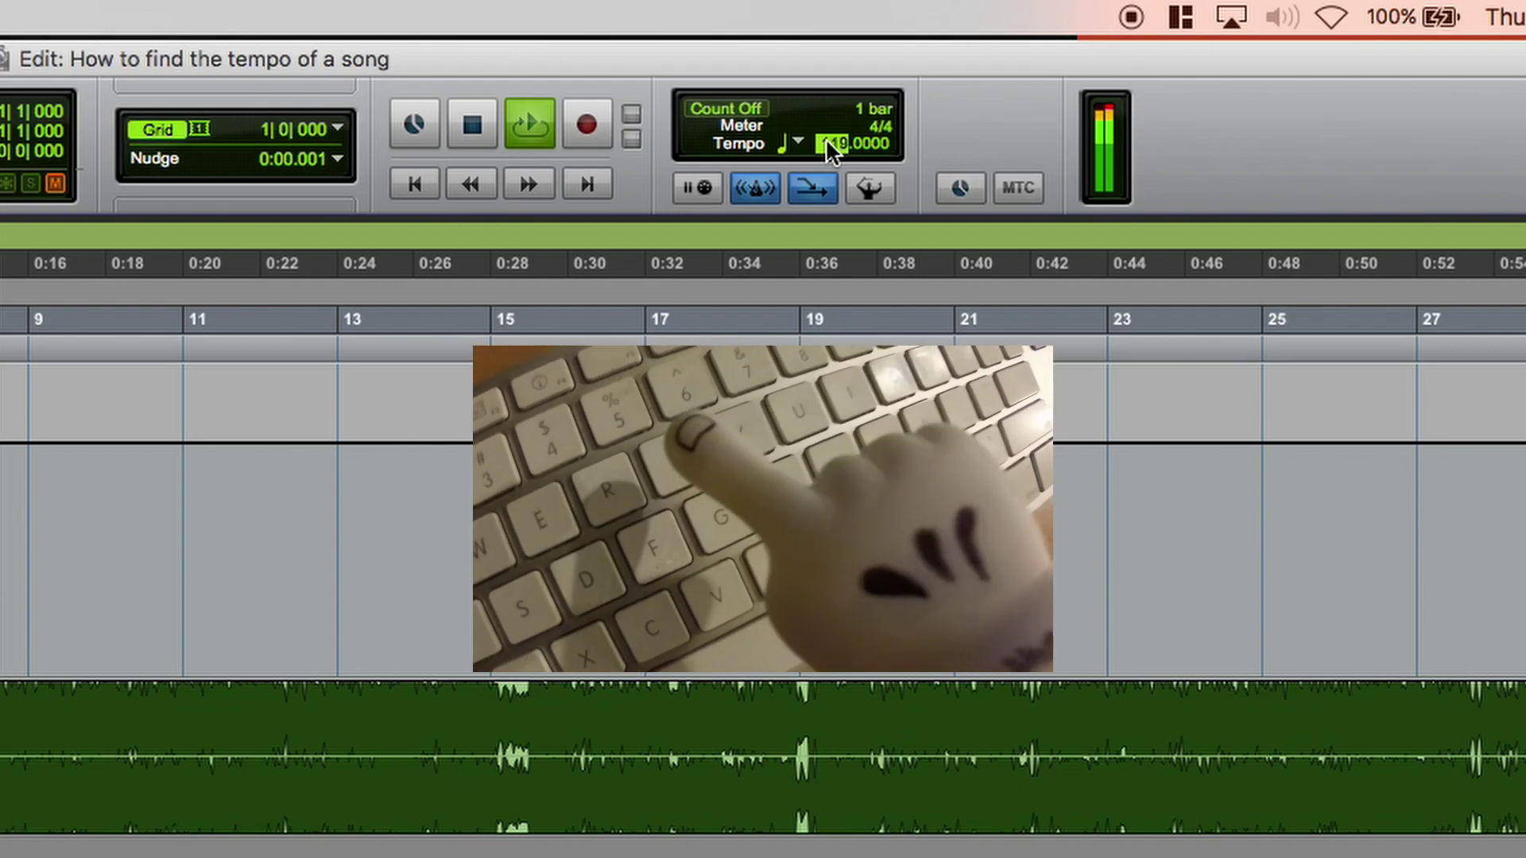
{"action": "key", "text": "t"}
{"action": "key", "text": "t"}
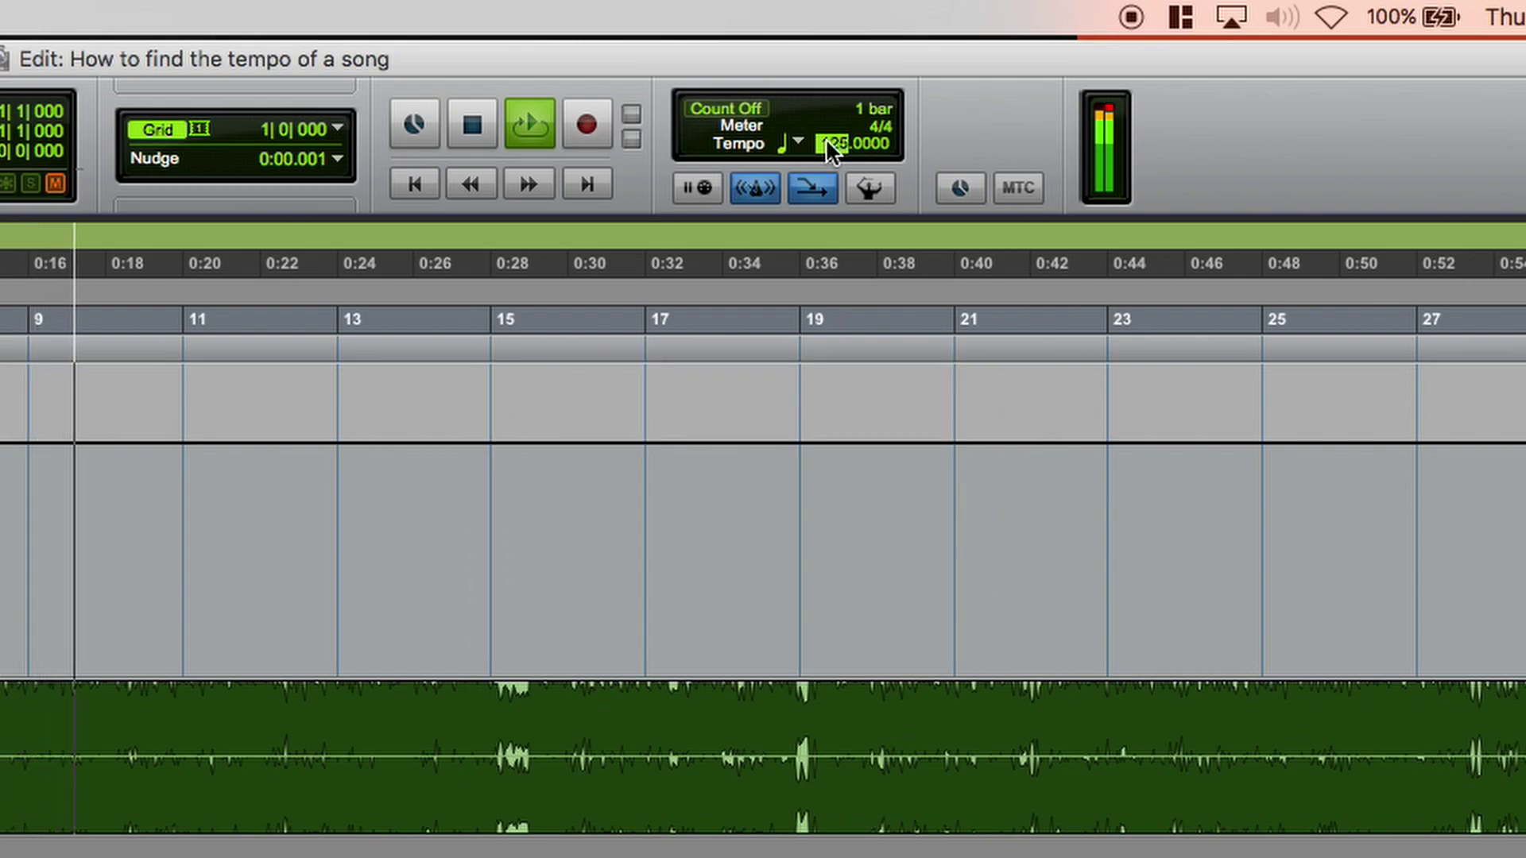
{"action": "key", "text": "t"}
{"action": "key", "text": "t"}
{"action": "key", "text": "t"}
{"action": "key", "text": "t"}
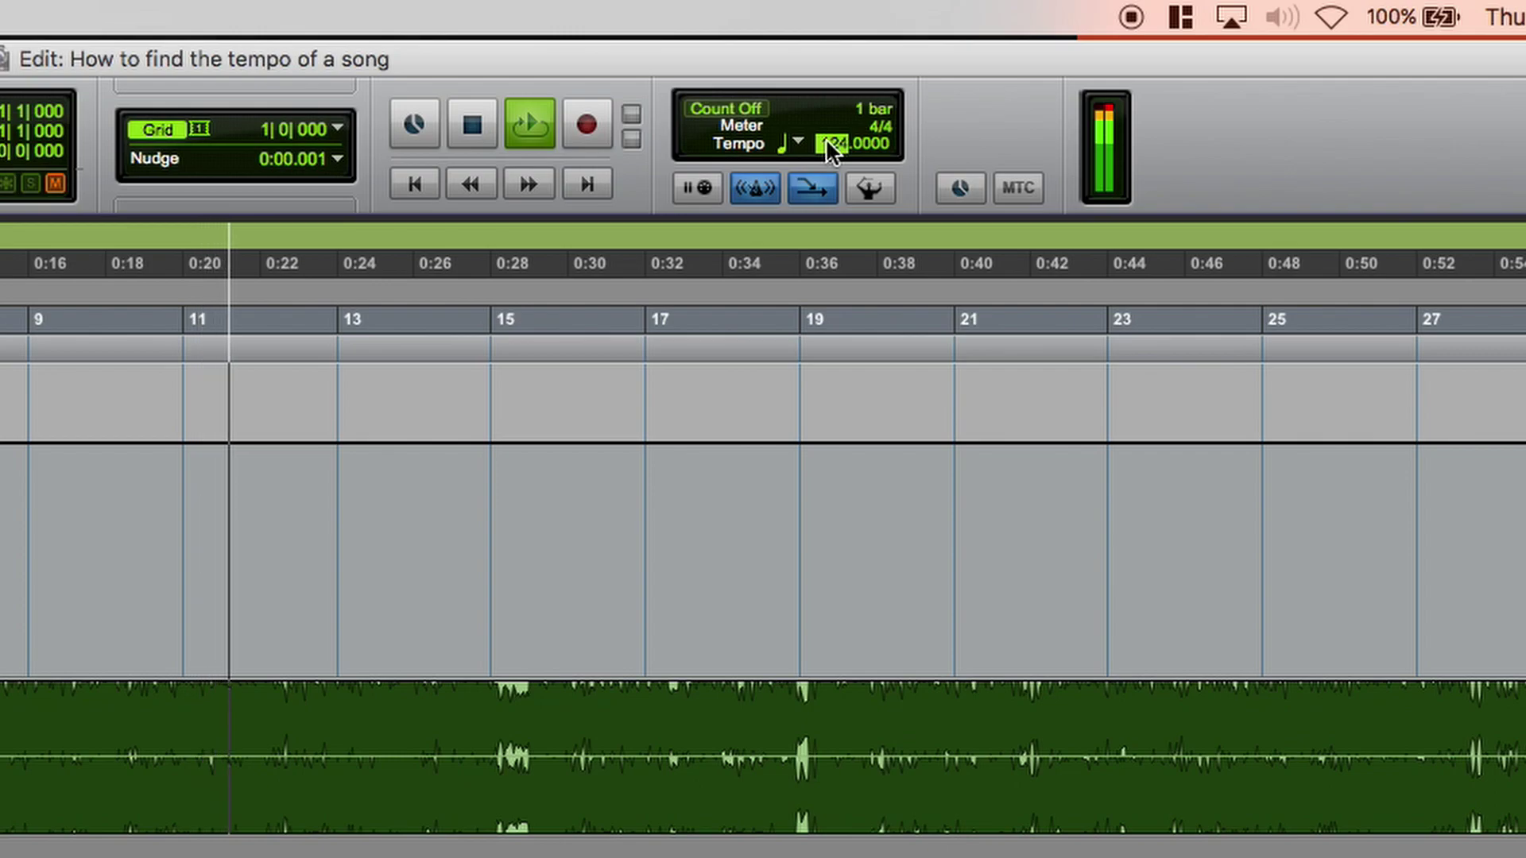
{"action": "key", "text": "Return"}
{"action": "key", "text": "space"}
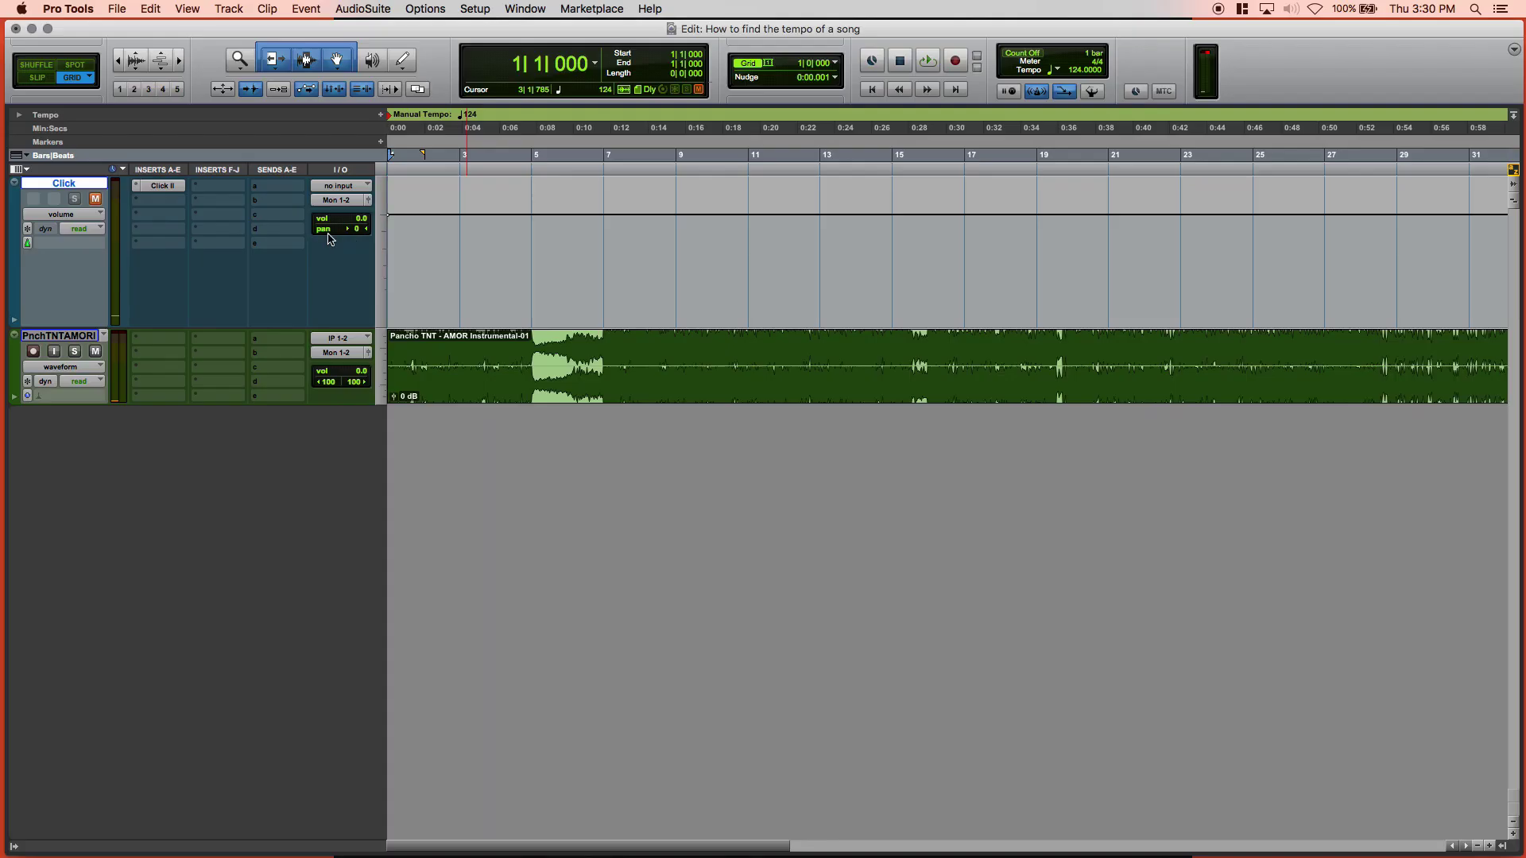
{"action": "key", "text": "space"}
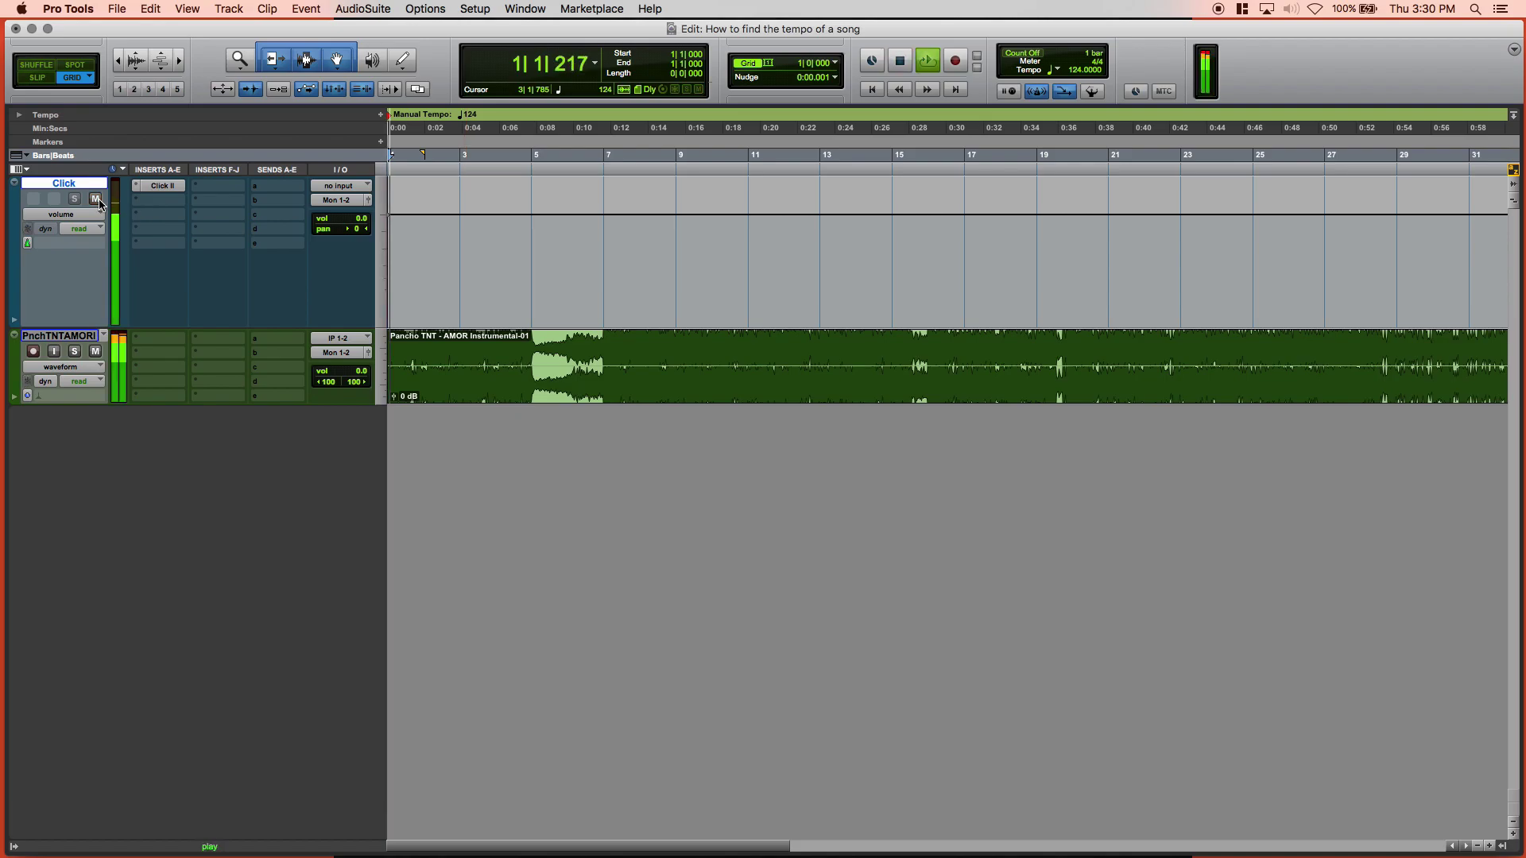
{"action": "key", "text": "super+bracketright"}
{"action": "key", "text": "super+bracketright"}
{"action": "key", "text": "super+bracketright"}
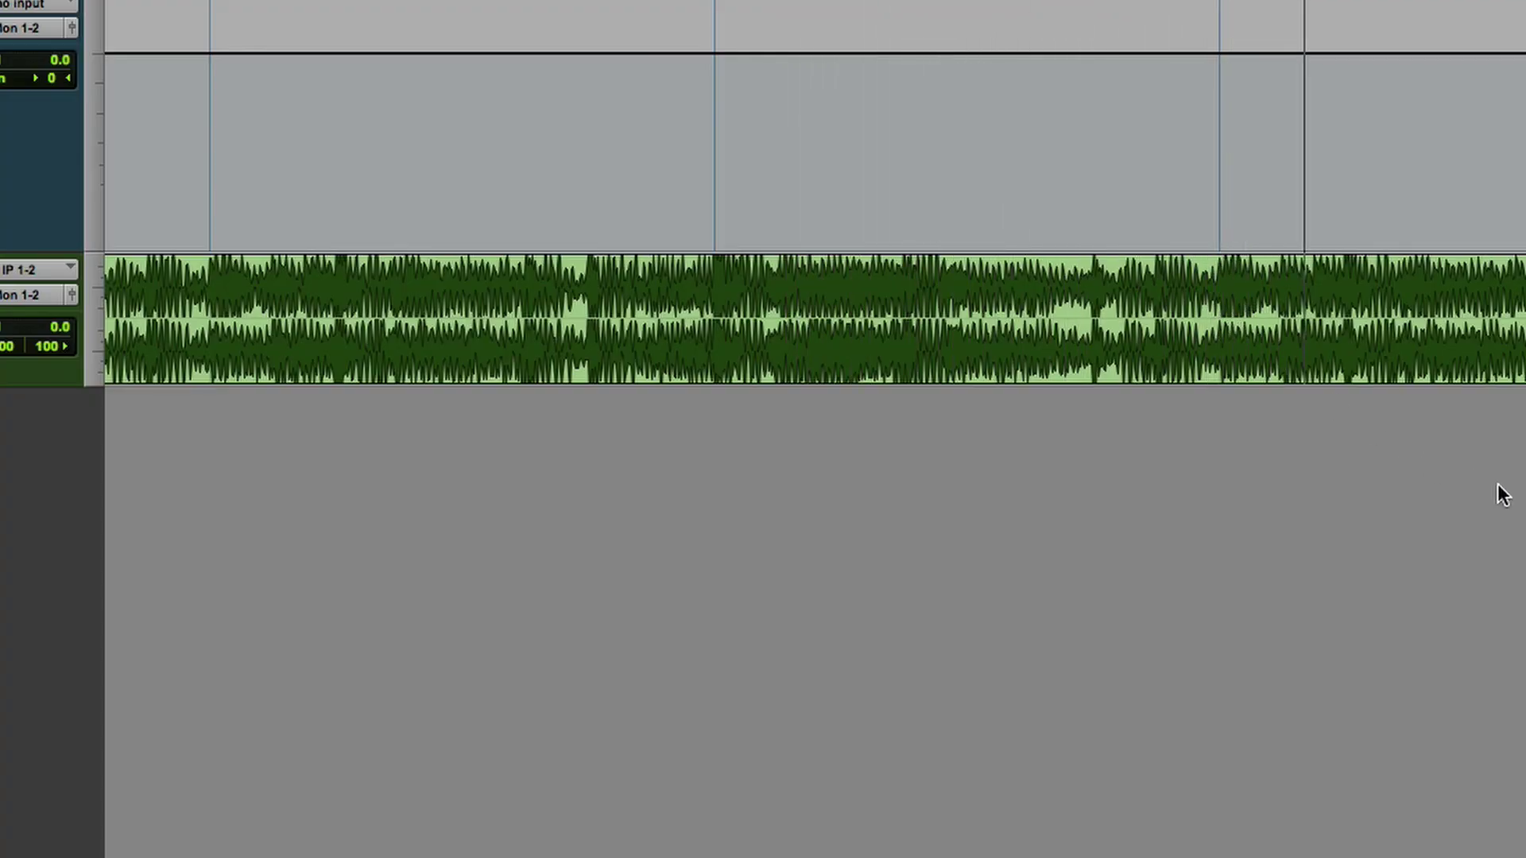
{"action": "key", "text": "super+bracketleft"}
{"action": "key", "text": "super+bracketleft"}
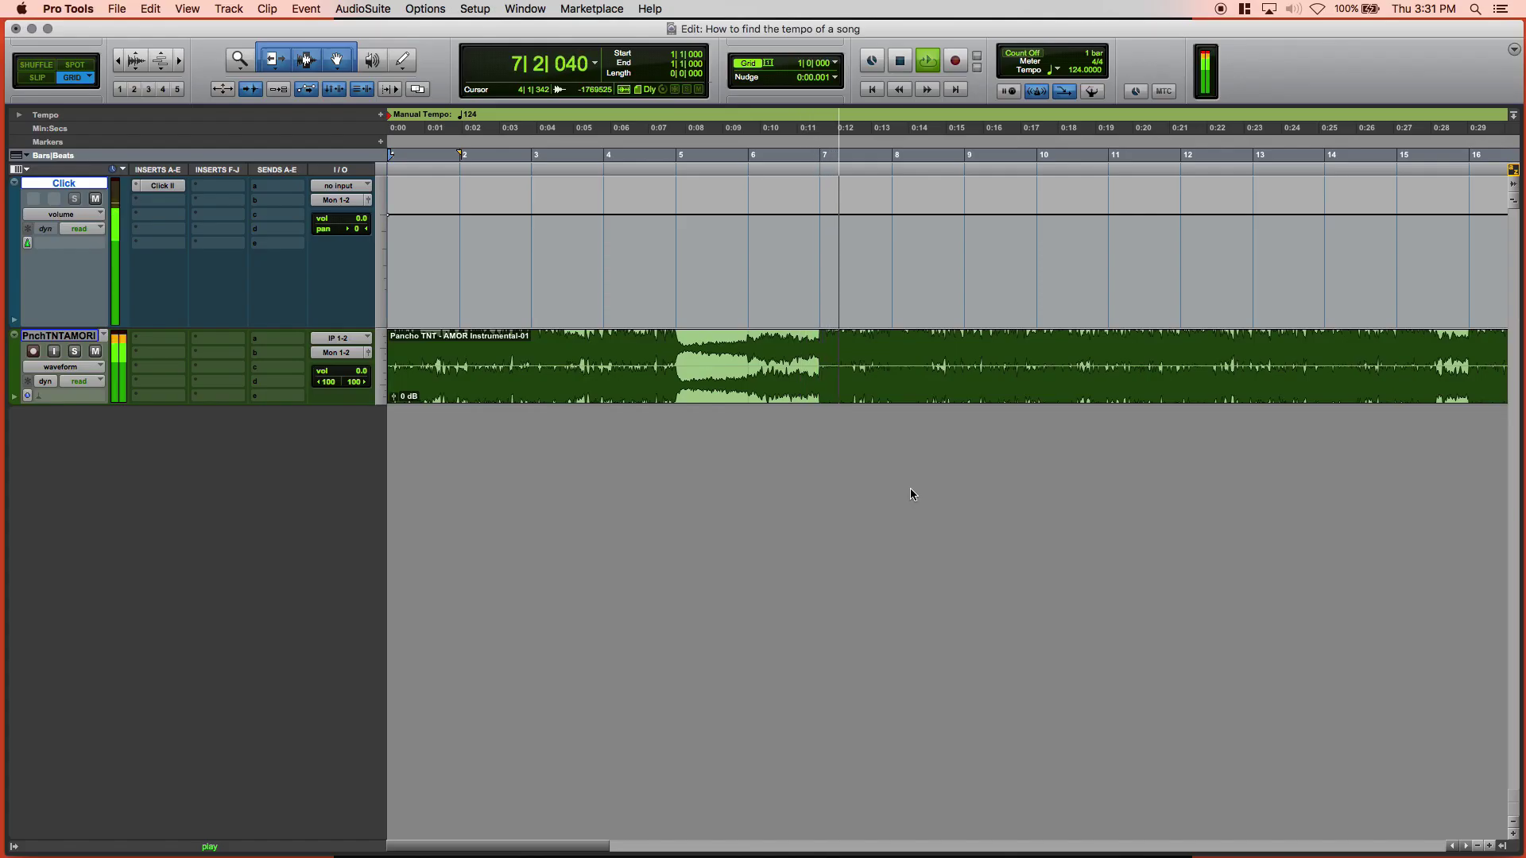
{"action": "key", "text": "space"}
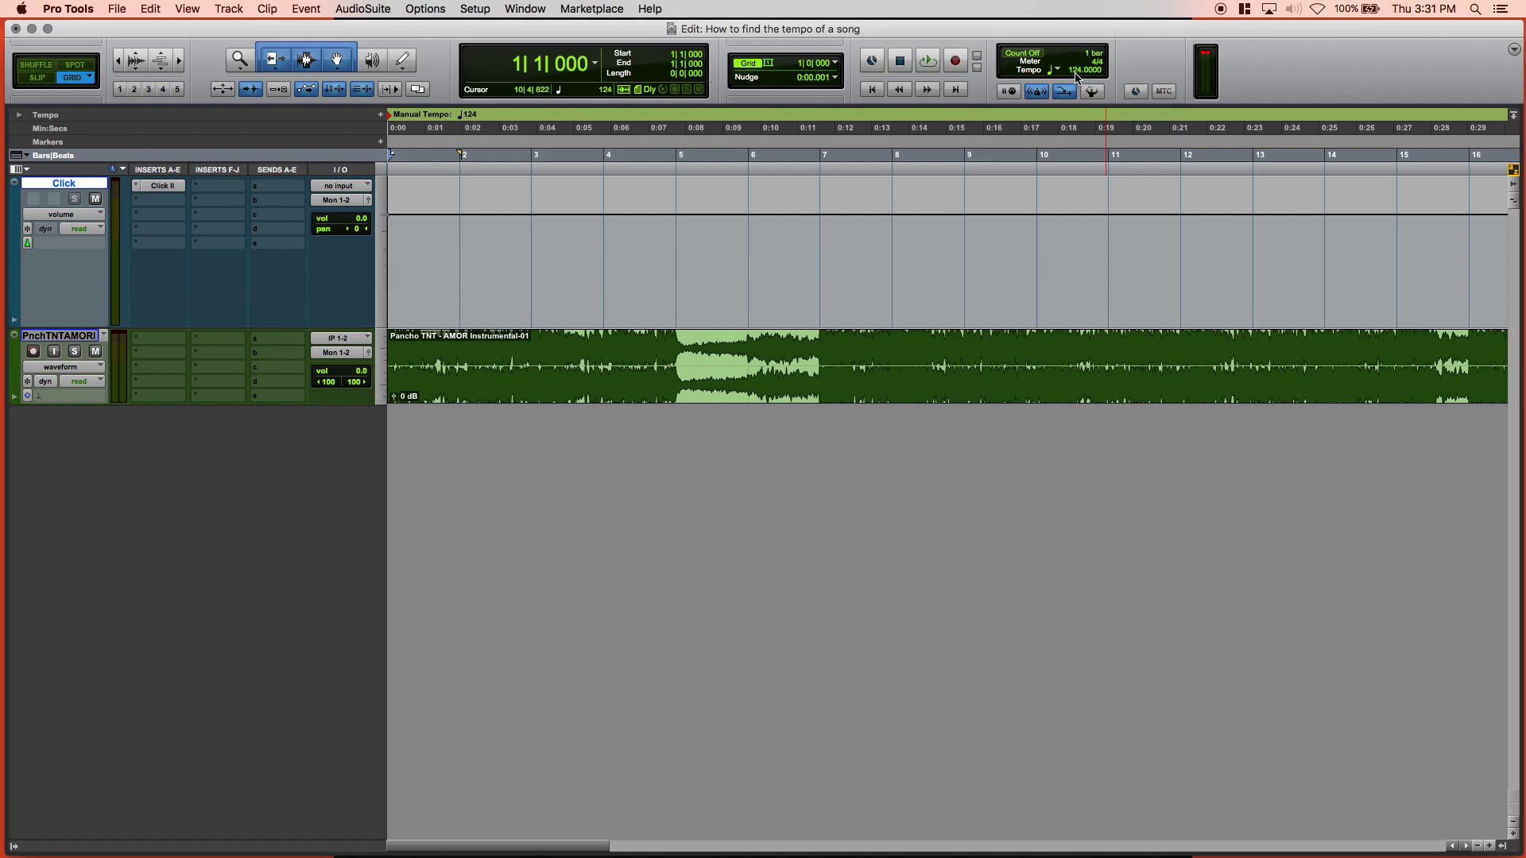
Step: Re-enable the Conductor, change the bar 1 tempo marker to 124 BPM, and play to check
{"action": "left_click", "coordinate": [1092, 93]}
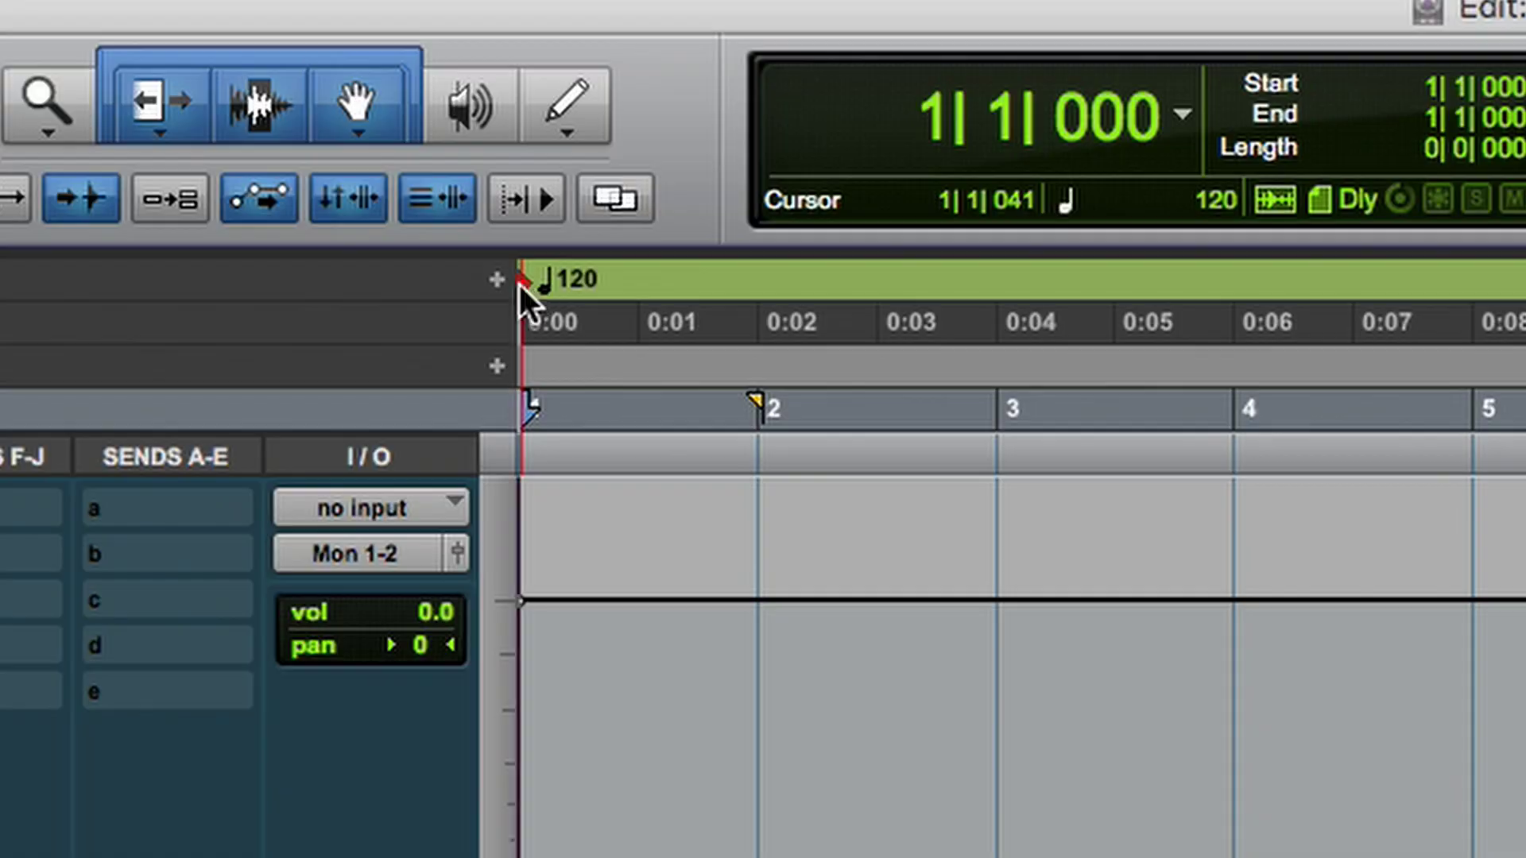
{"action": "double_click", "coordinate": [523, 280]}
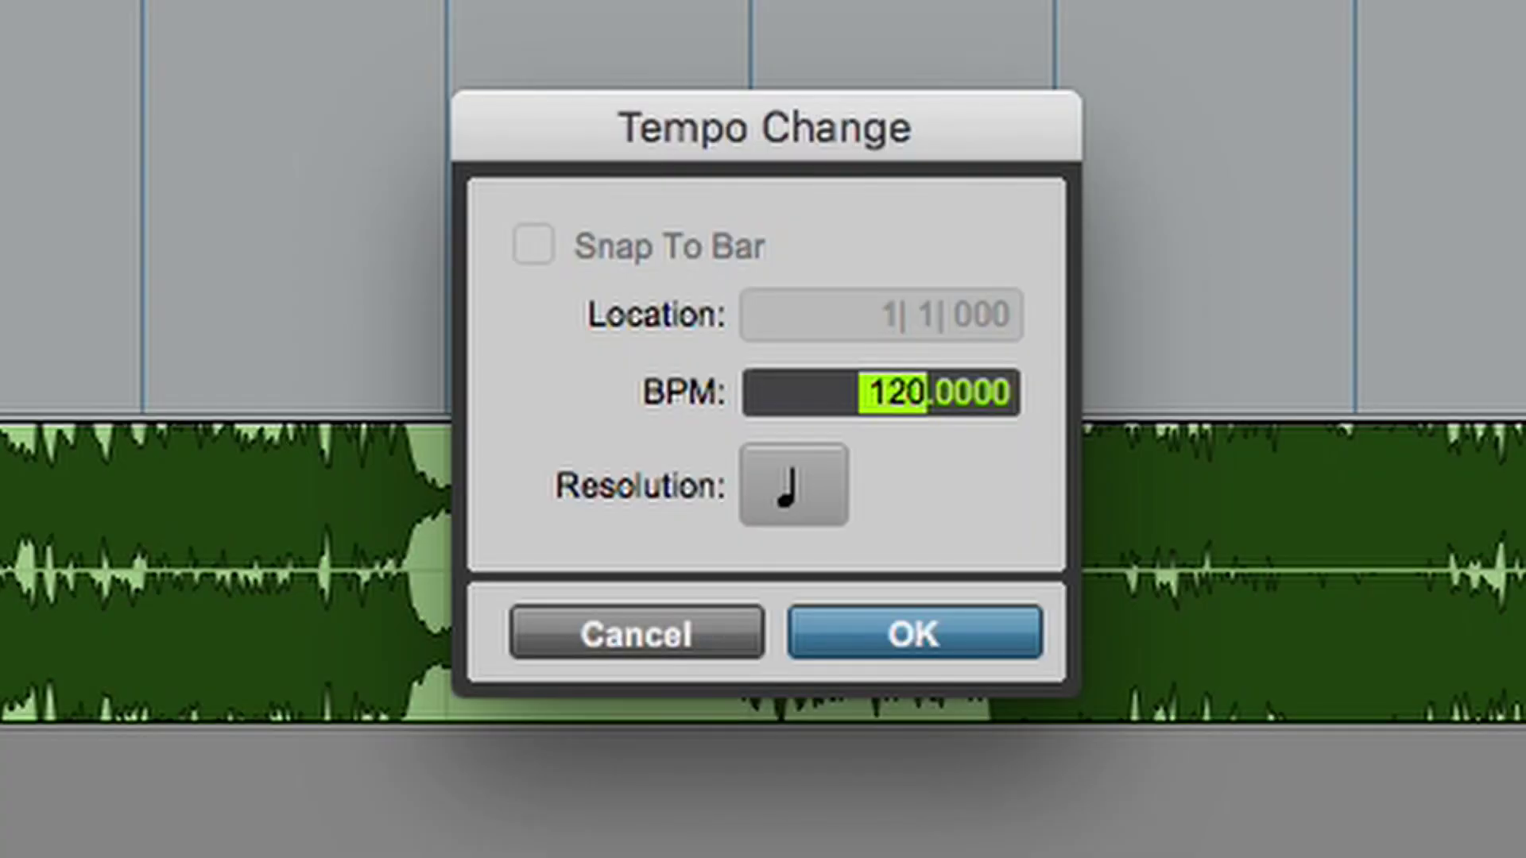
{"action": "type", "text": "124"}
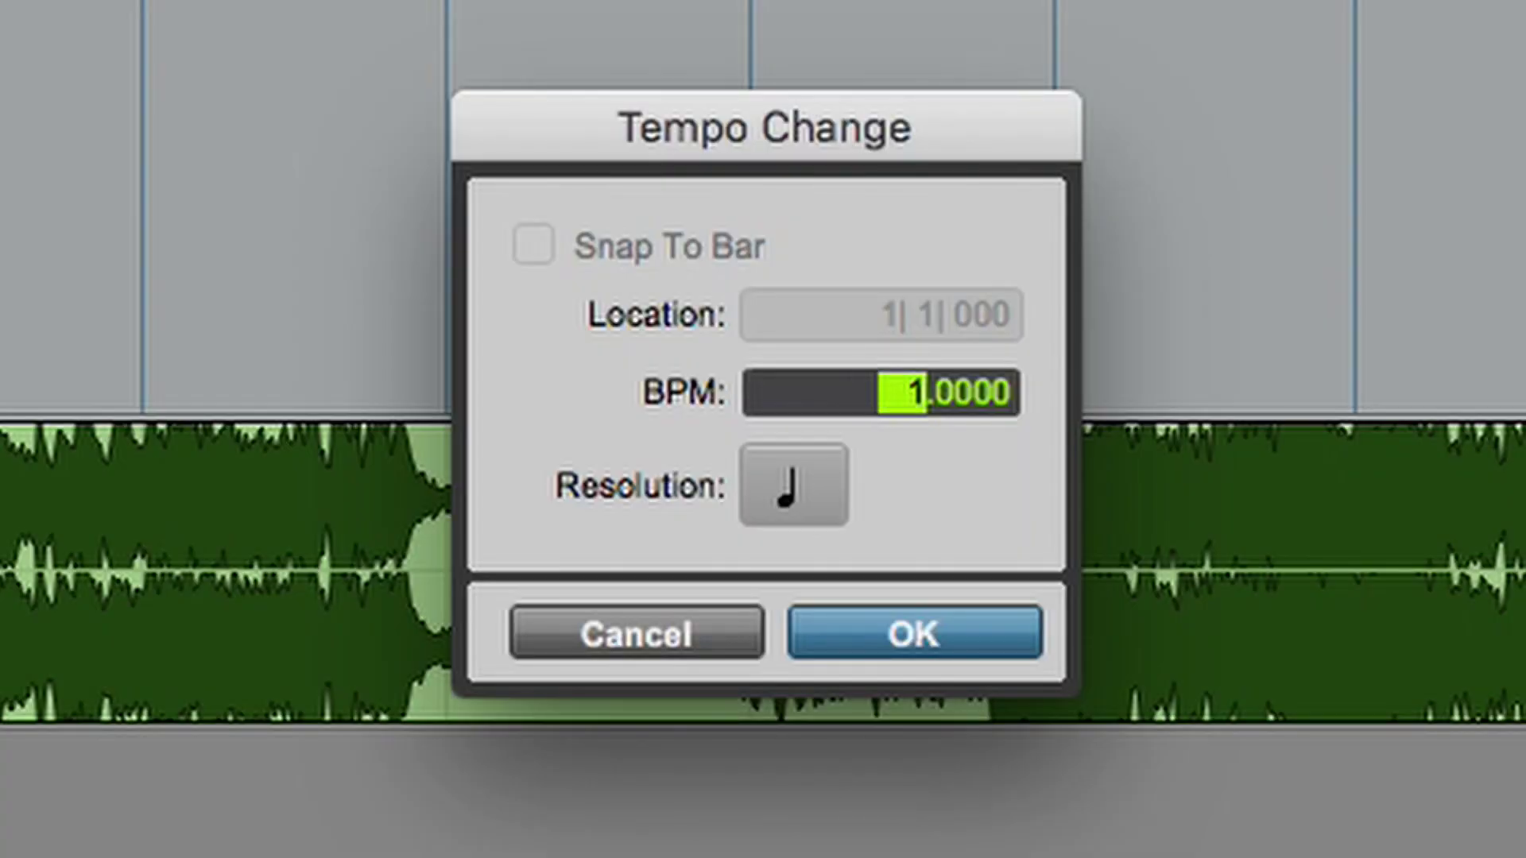
{"action": "key", "text": "Return"}
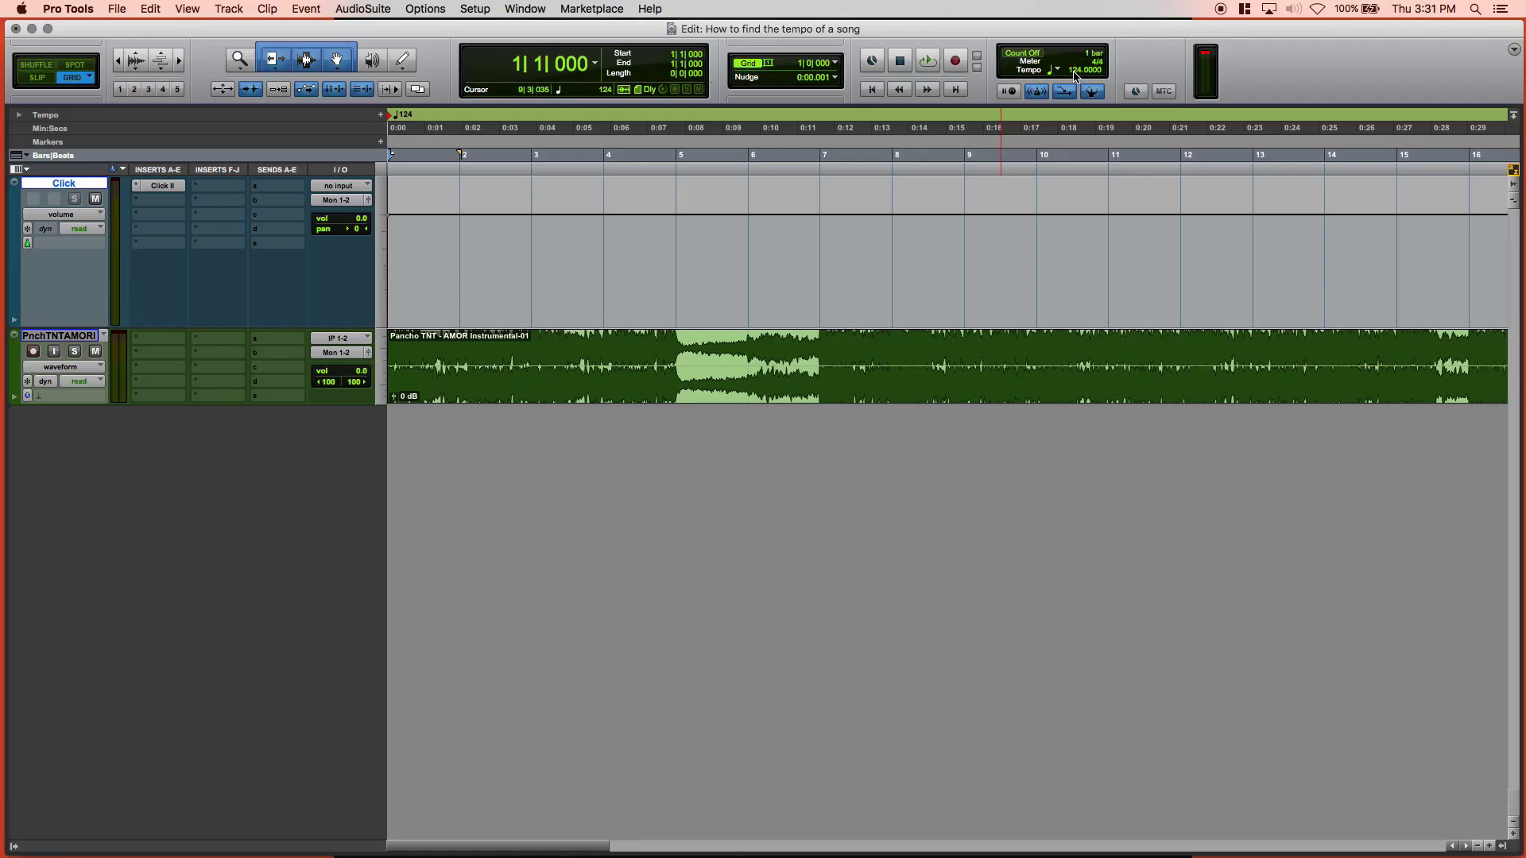
{"action": "key", "text": "space"}
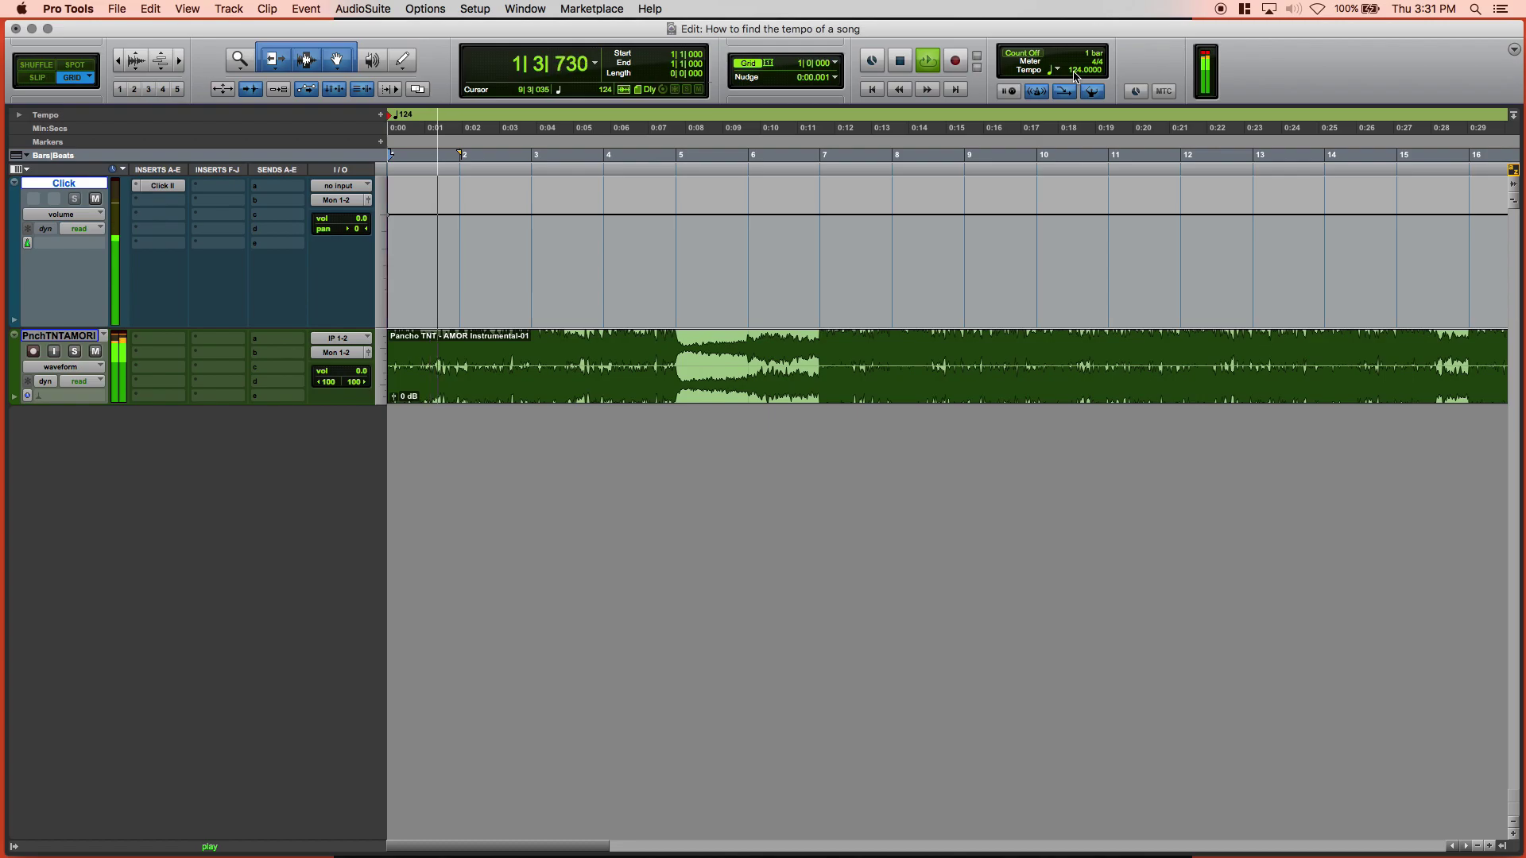
{"action": "key", "text": "space"}
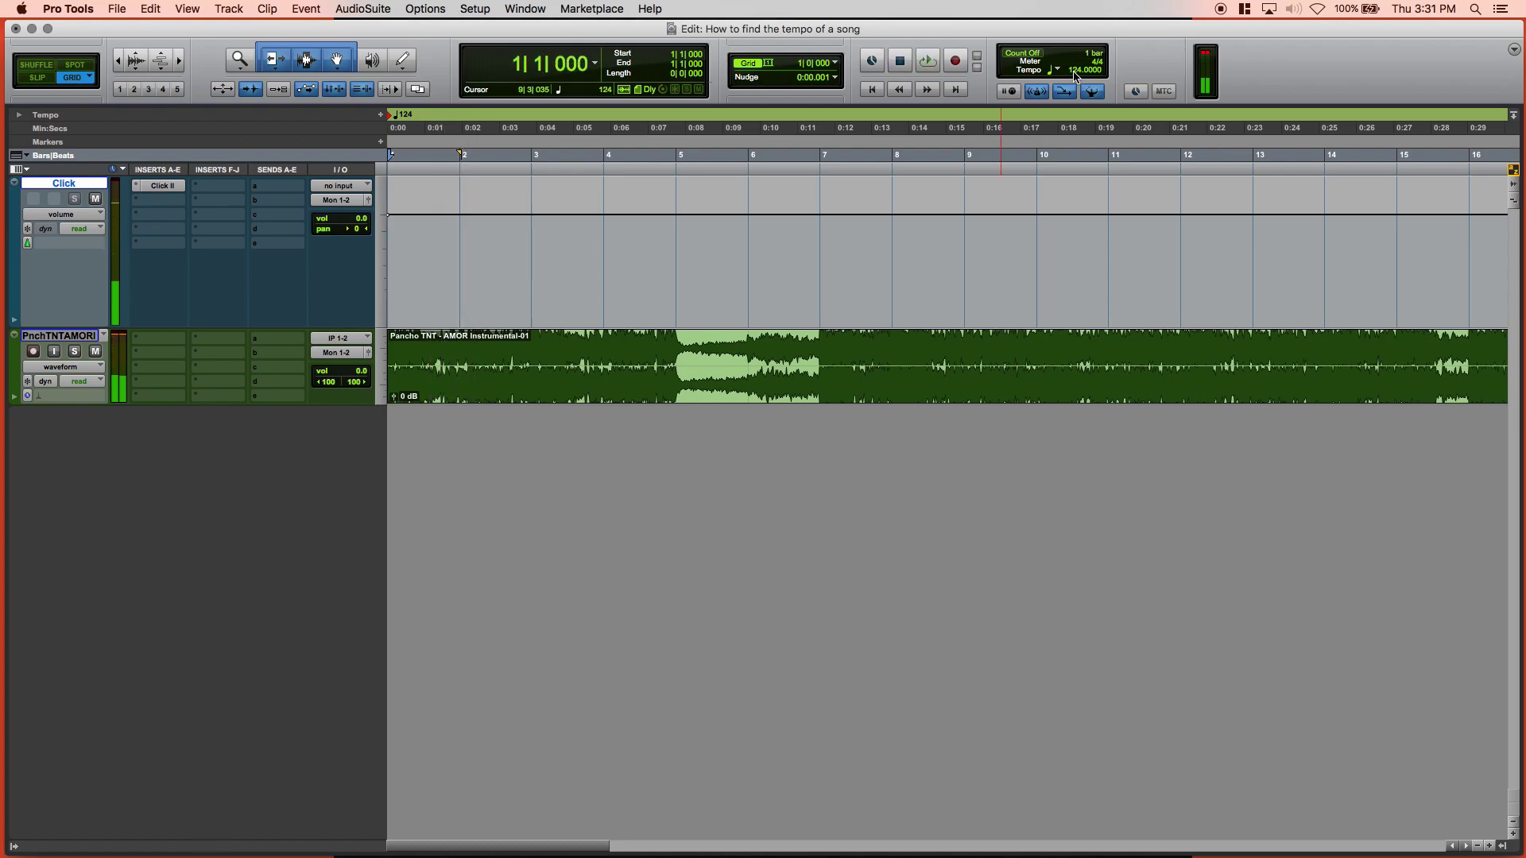